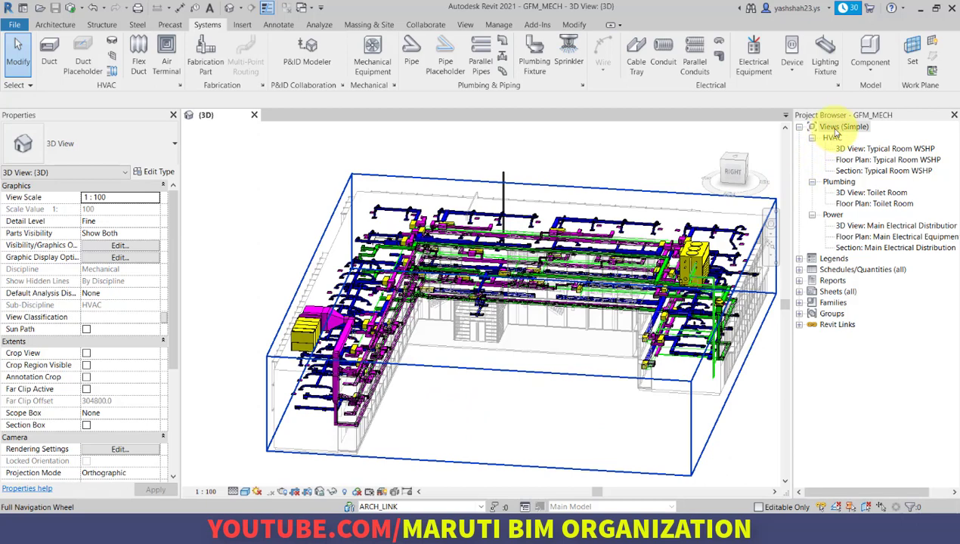
Switch the project's view browser organization scheme from Simple to all
{"action": "right_click", "coordinate": [836, 130]}
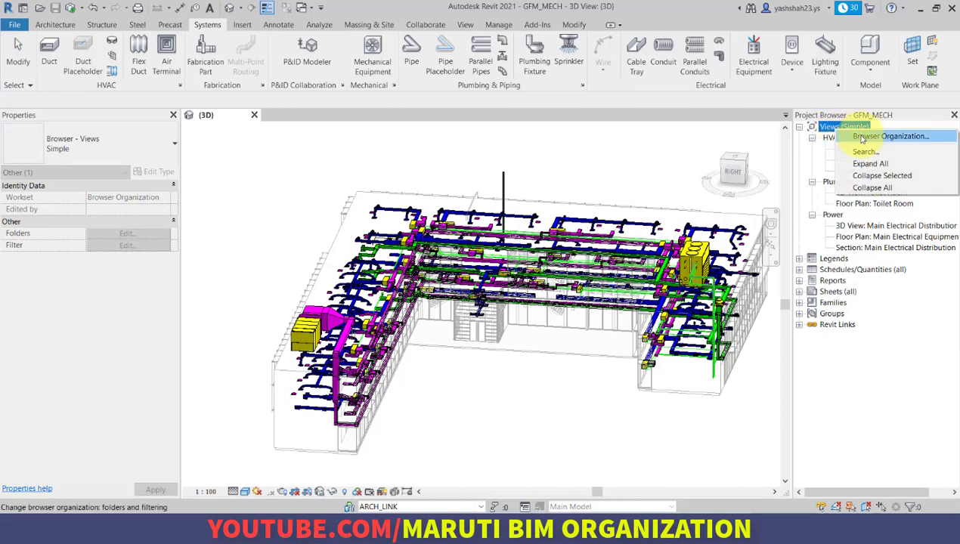
{"action": "left_click", "coordinate": [862, 138]}
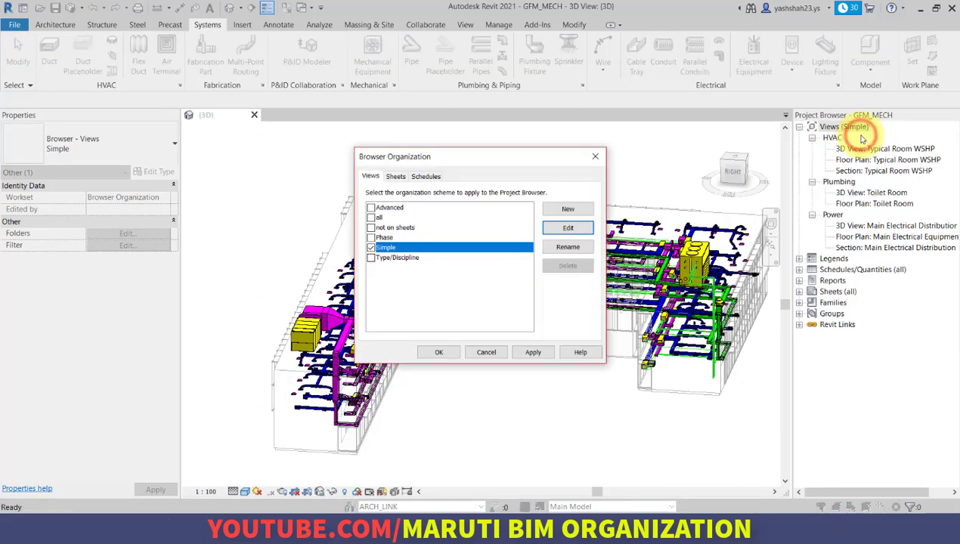
{"action": "left_click", "coordinate": [371, 218]}
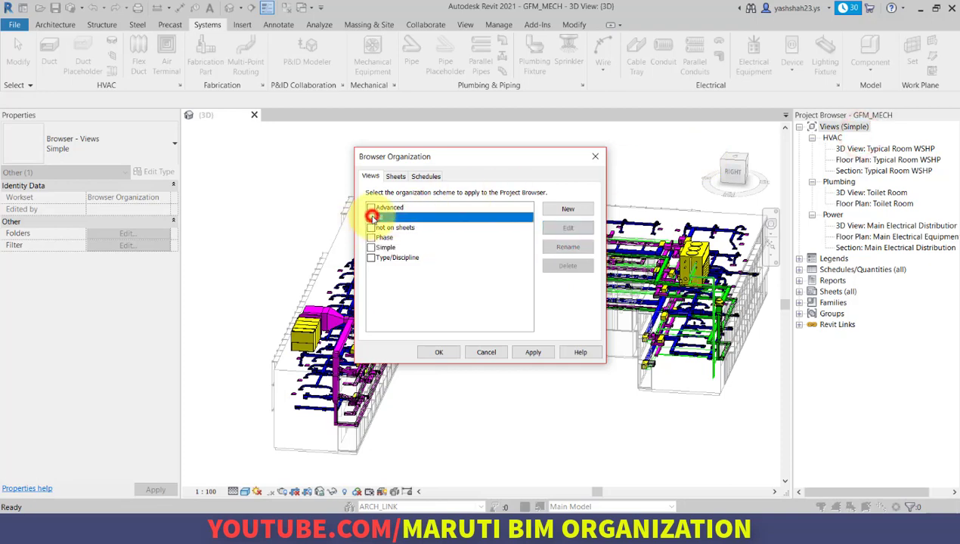
{"action": "left_click", "coordinate": [429, 349]}
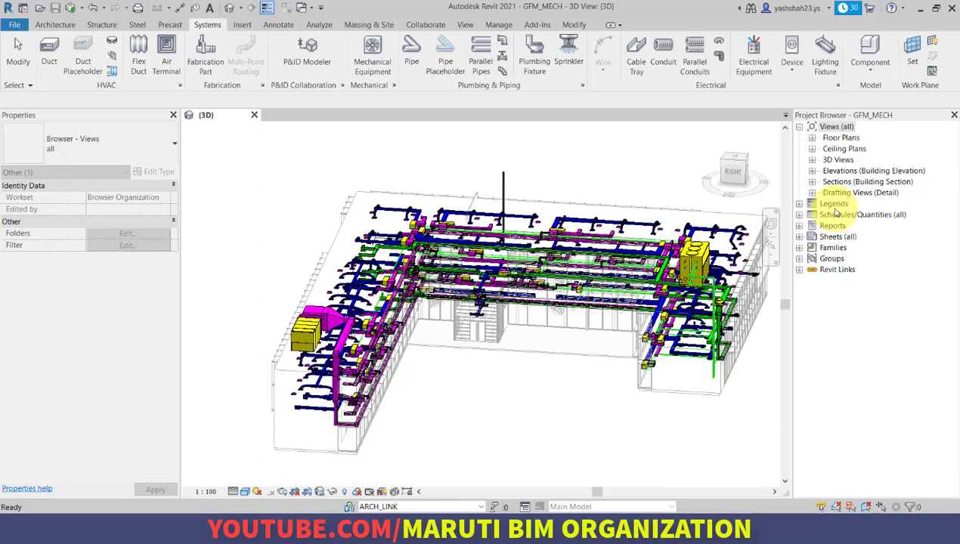
Open the Level 1 HVAC Duct Plan floor plan and focus on the upper-left room's ductwork
{"action": "left_click", "coordinate": [812, 138]}
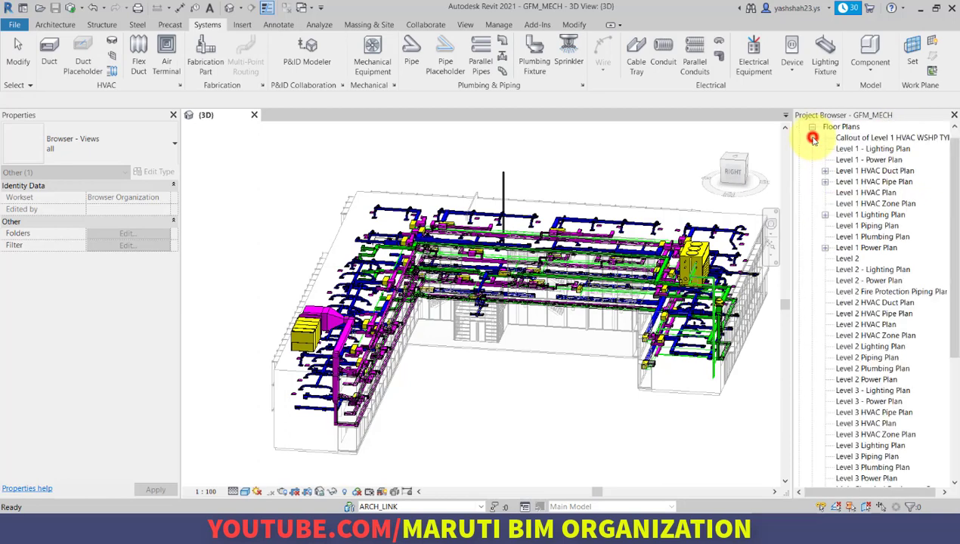
{"action": "double_click", "coordinate": [861, 172]}
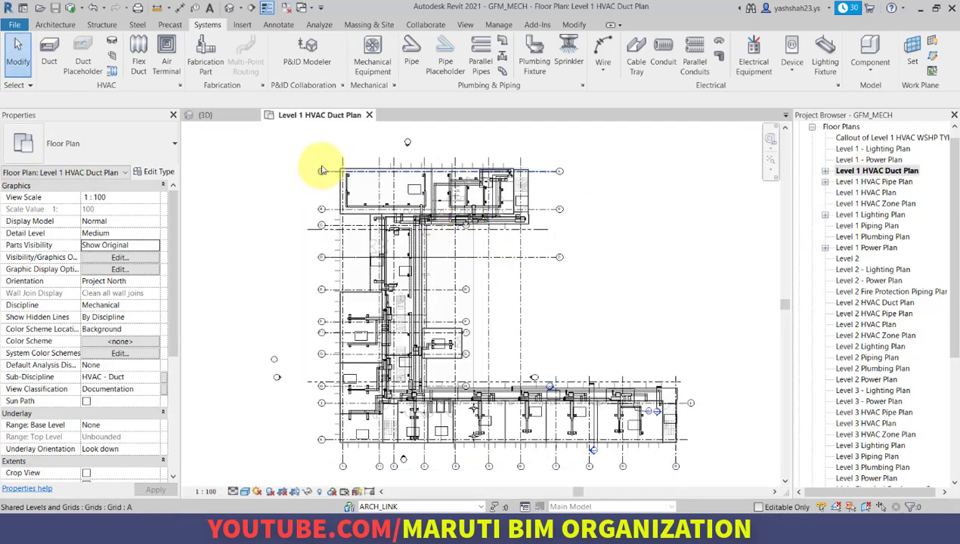
{"action": "scroll", "coordinate": [408, 158], "scroll_direction": "up", "scroll_amount": 4}
{"action": "scroll", "coordinate": [354, 213], "scroll_direction": "up", "scroll_amount": 4}
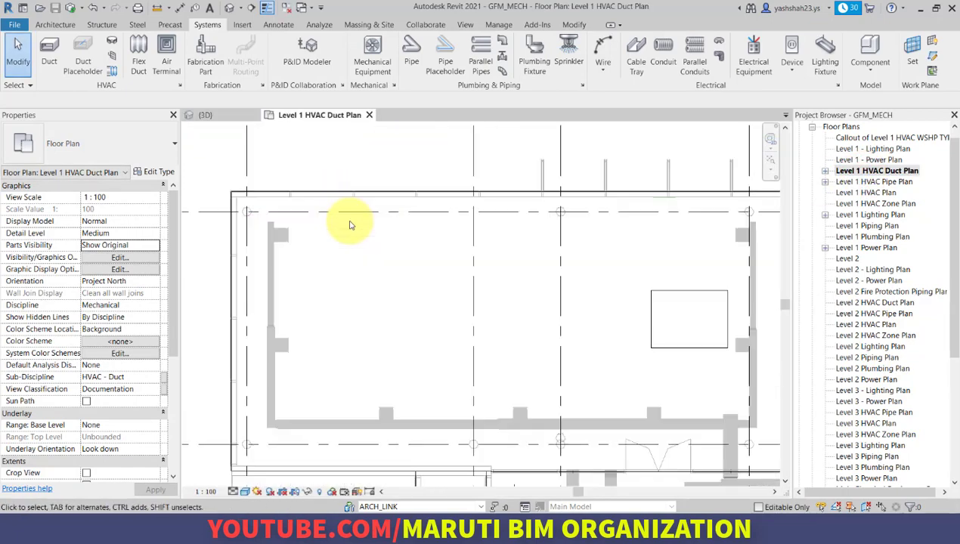
{"action": "middle_click_drag", "start_coordinate": [347, 218], "coordinate": [344, 230]}
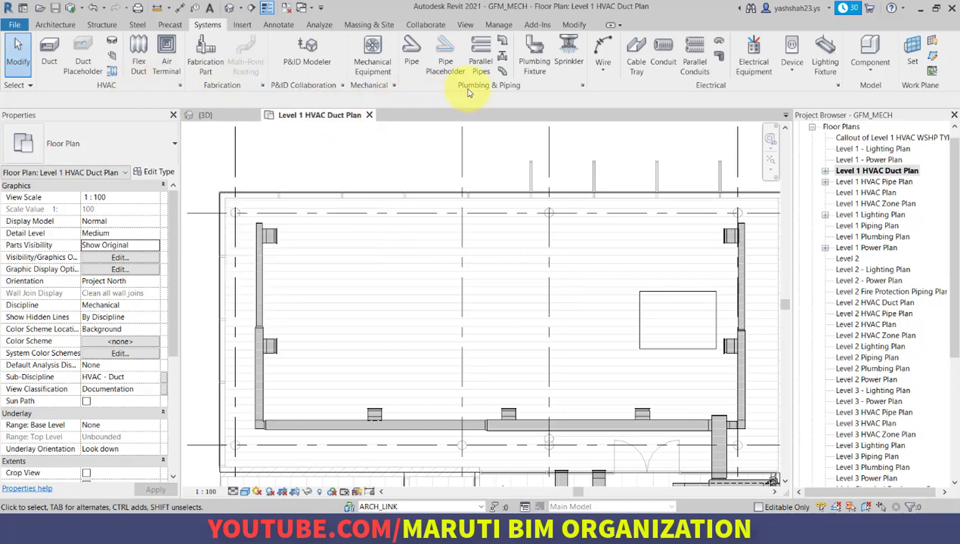
{"action": "left_click", "coordinate": [261, 88]}
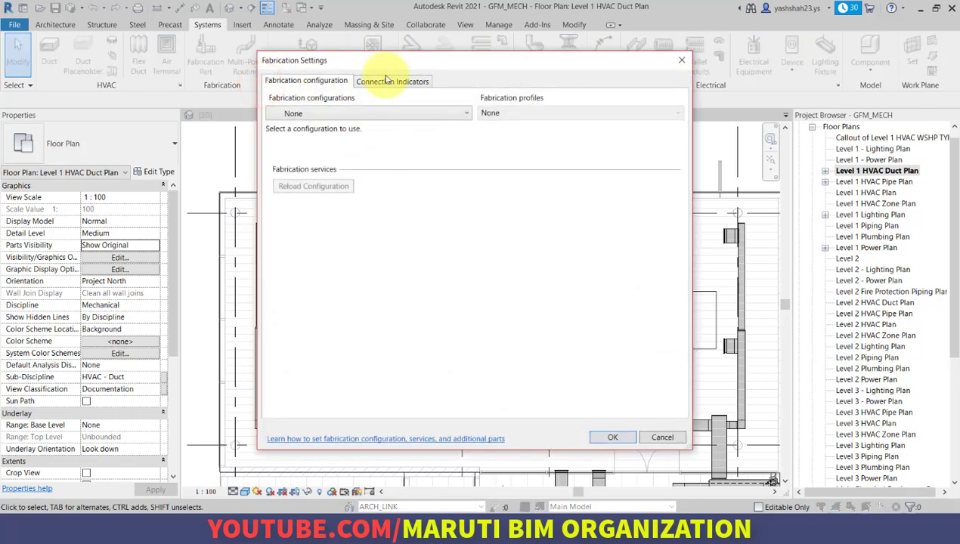
{"action": "left_click", "coordinate": [394, 114]}
{"action": "left_click", "coordinate": [393, 113]}
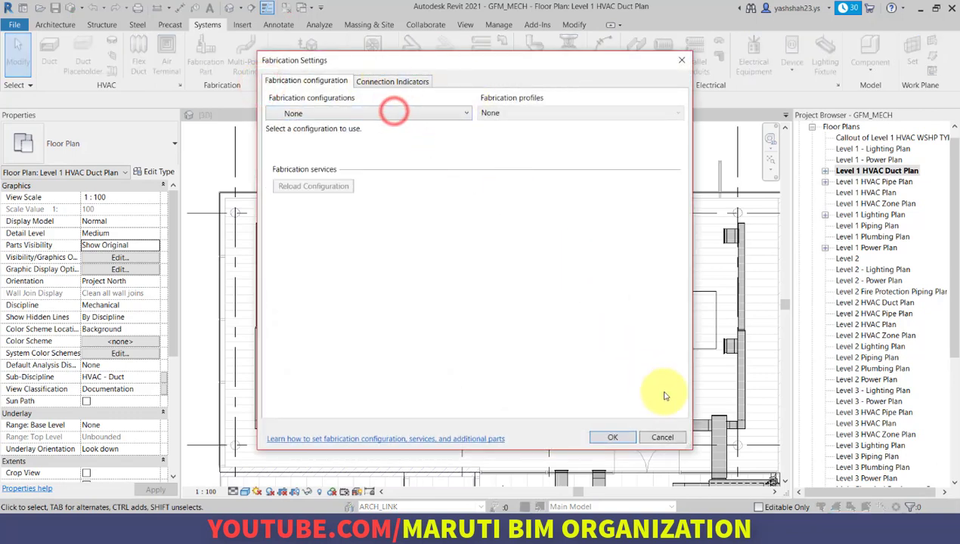
{"action": "left_click", "coordinate": [660, 437]}
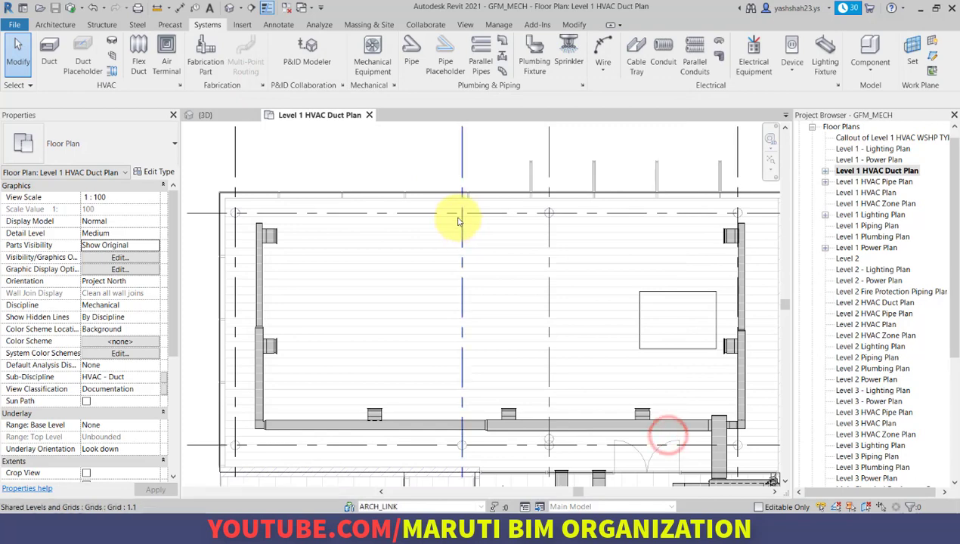
Start Design to Fabrication on the room's upper-left vertical supply duct and specify Metric Content V7.06 as the fabrication configuration
{"action": "left_click", "coordinate": [266, 270]}
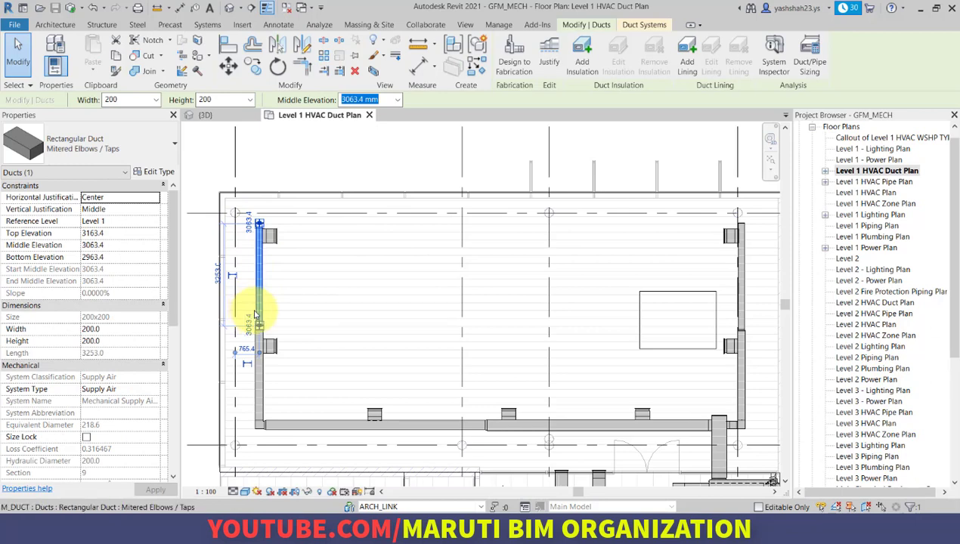
{"action": "left_click", "coordinate": [503, 68]}
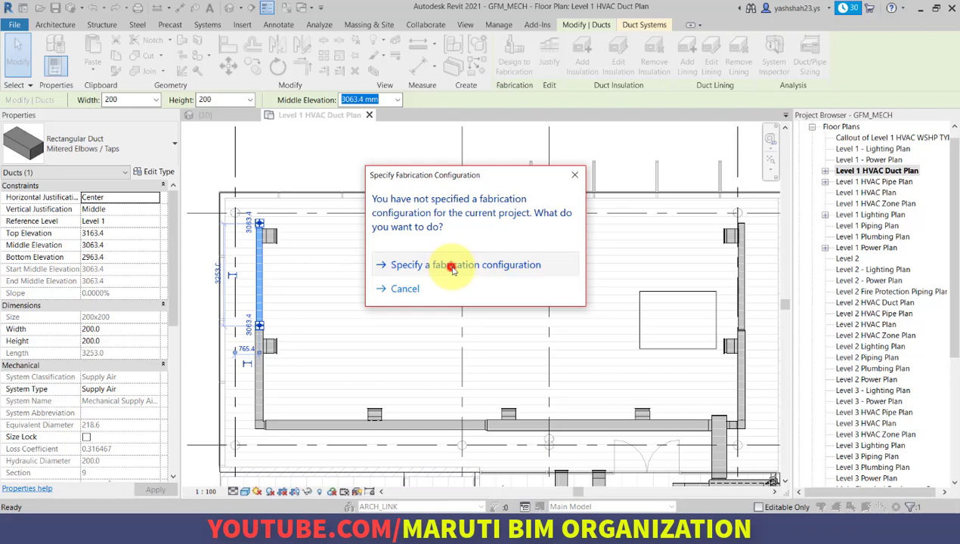
{"action": "left_click", "coordinate": [451, 266]}
{"action": "left_click", "coordinate": [373, 119]}
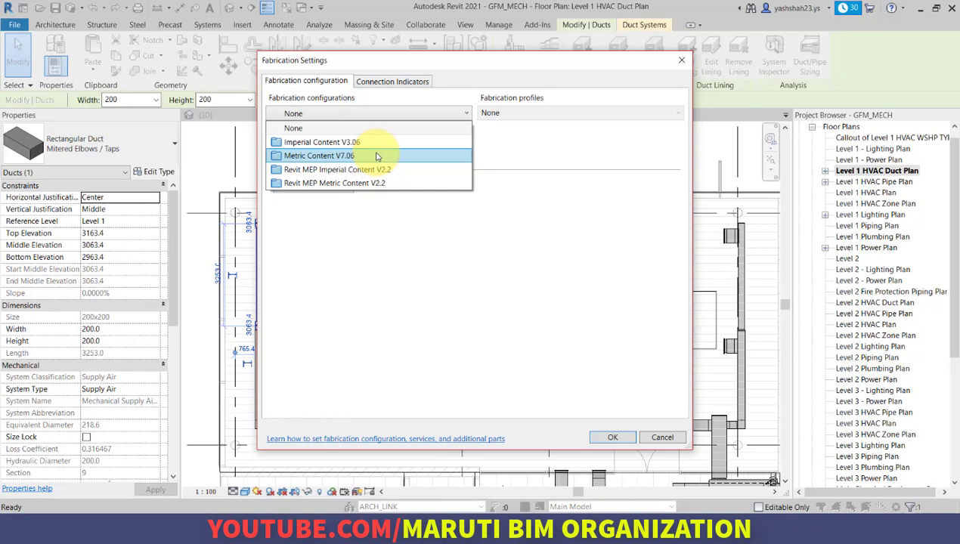
{"action": "left_click", "coordinate": [377, 155]}
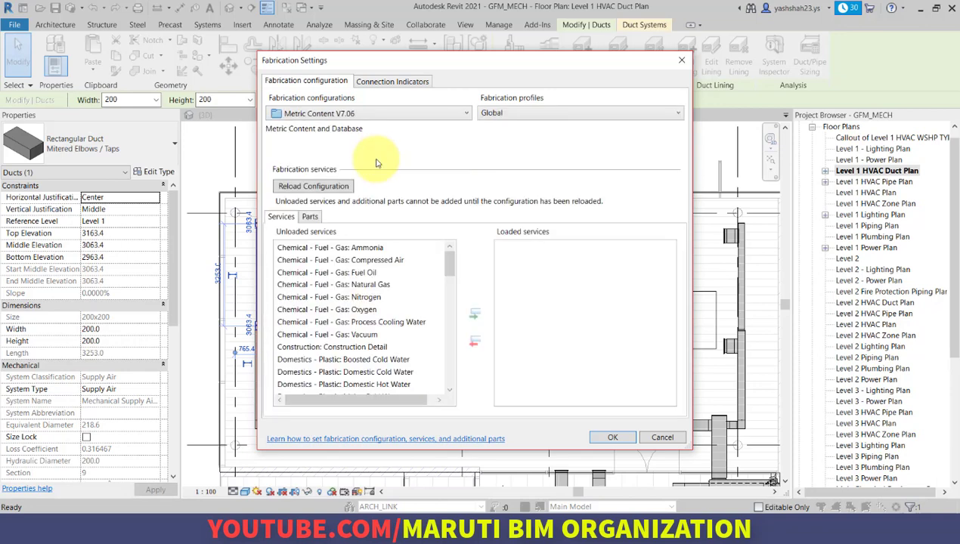
Load the HVAC: General Supply service into the project's fabrication settings
{"action": "left_click", "coordinate": [448, 260]}
{"action": "left_click_drag", "start_coordinate": [449, 261], "coordinate": [450, 321]}
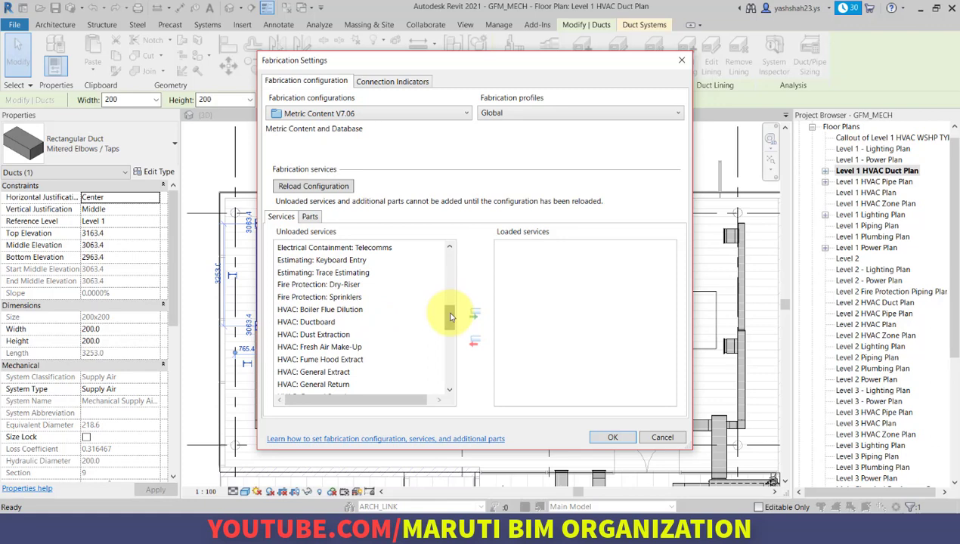
{"action": "left_click", "coordinate": [353, 385]}
{"action": "scroll", "coordinate": [353, 384], "scroll_direction": "down", "scroll_amount": 2}
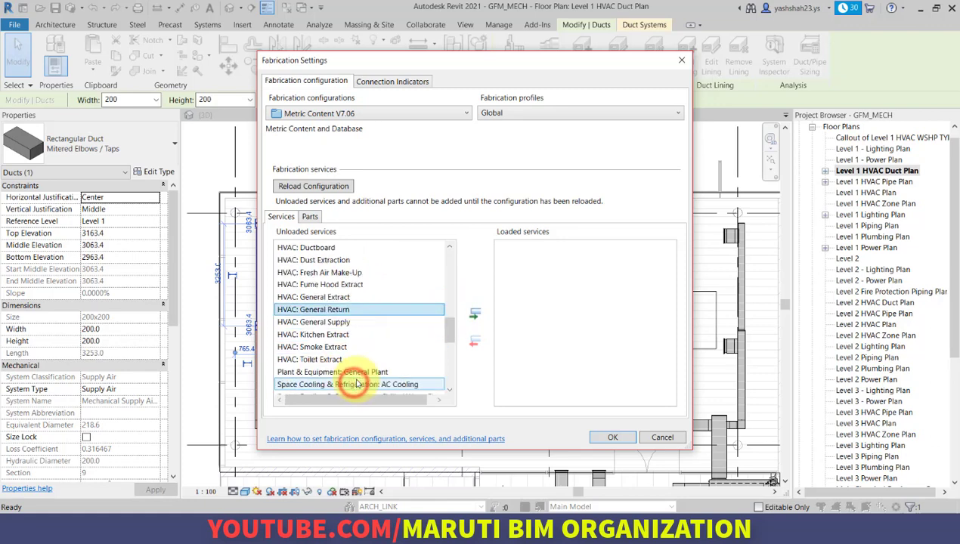
{"action": "left_click", "coordinate": [349, 322]}
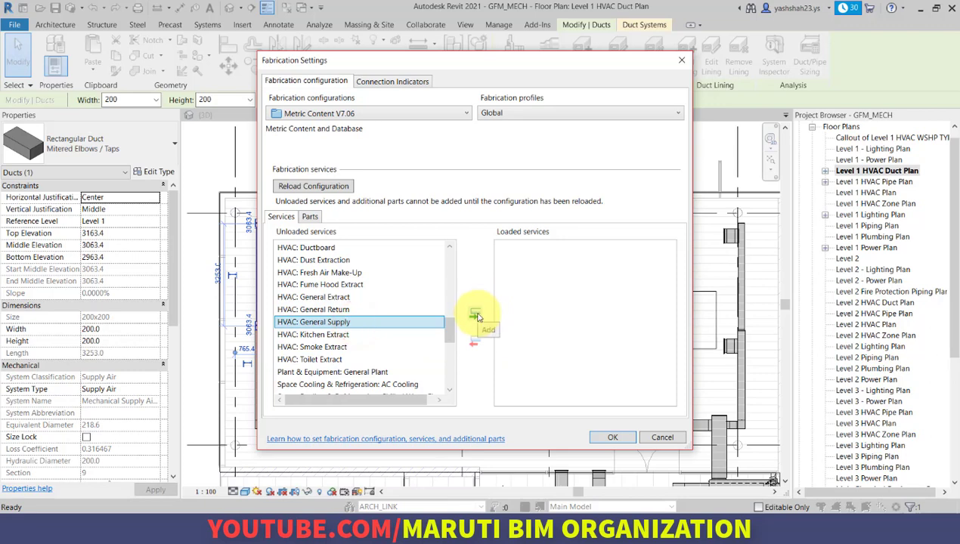
{"action": "left_click", "coordinate": [476, 316]}
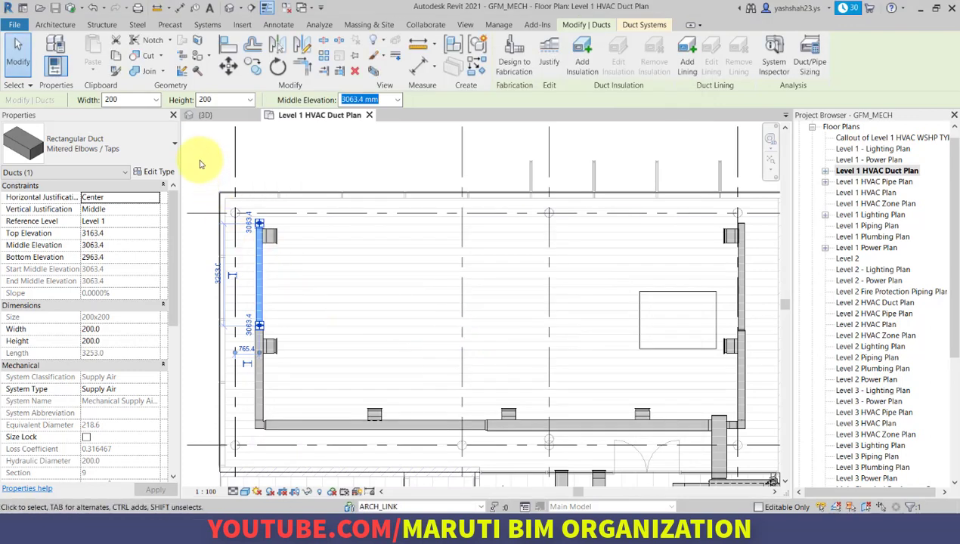
Try converting the room's upper-left vertical duct to fabrication parts using HVAC: General Supply while its takeoff is still attached
{"action": "left_click", "coordinate": [17, 54]}
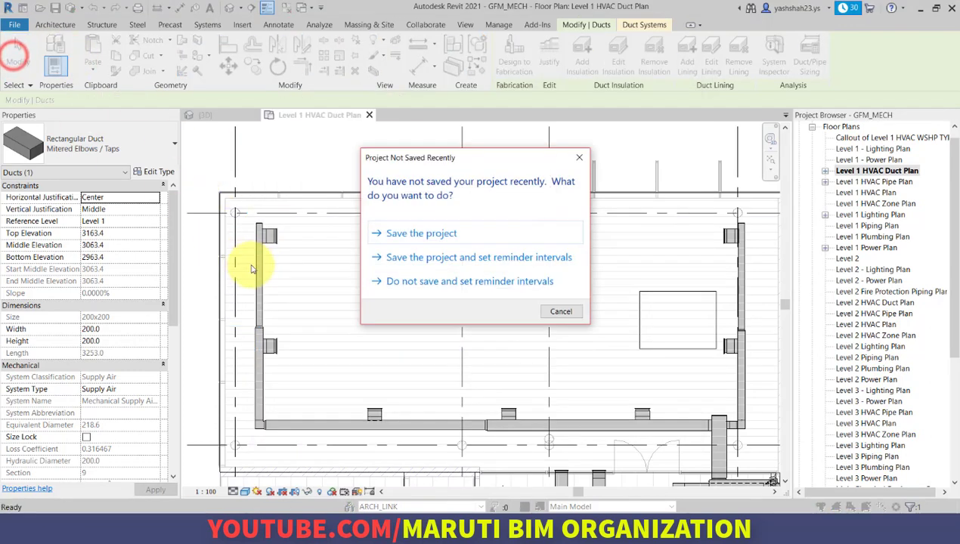
{"action": "left_click", "coordinate": [578, 157]}
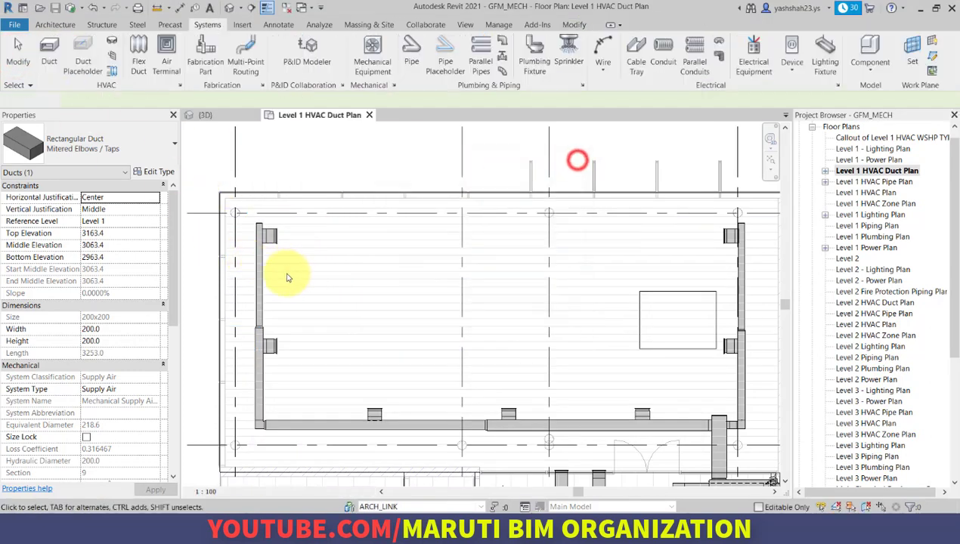
{"action": "left_click", "coordinate": [259, 272]}
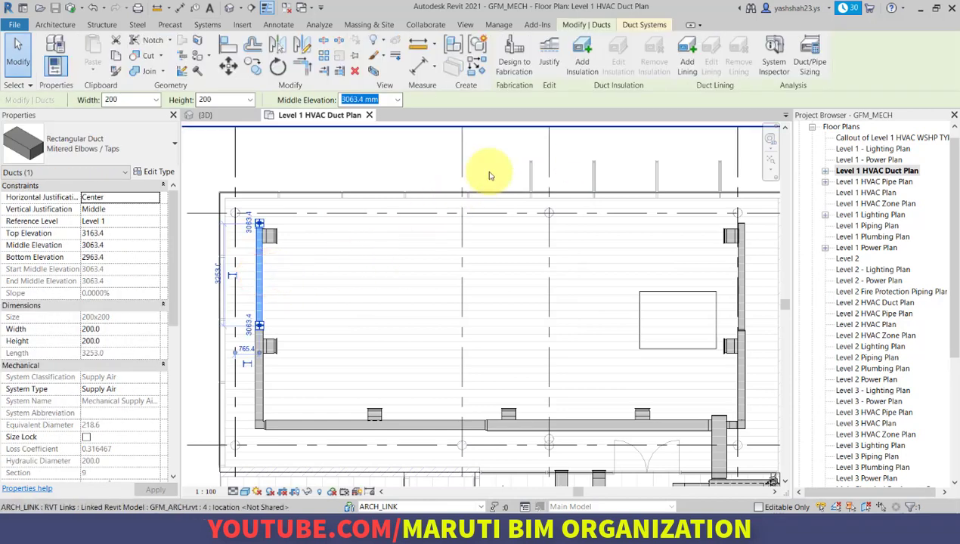
{"action": "left_click", "coordinate": [498, 72]}
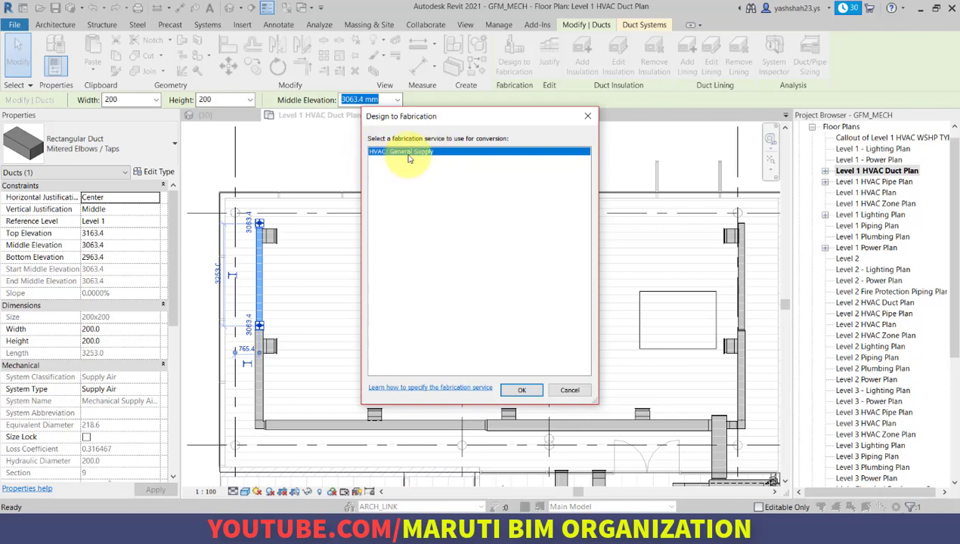
{"action": "left_click", "coordinate": [527, 392]}
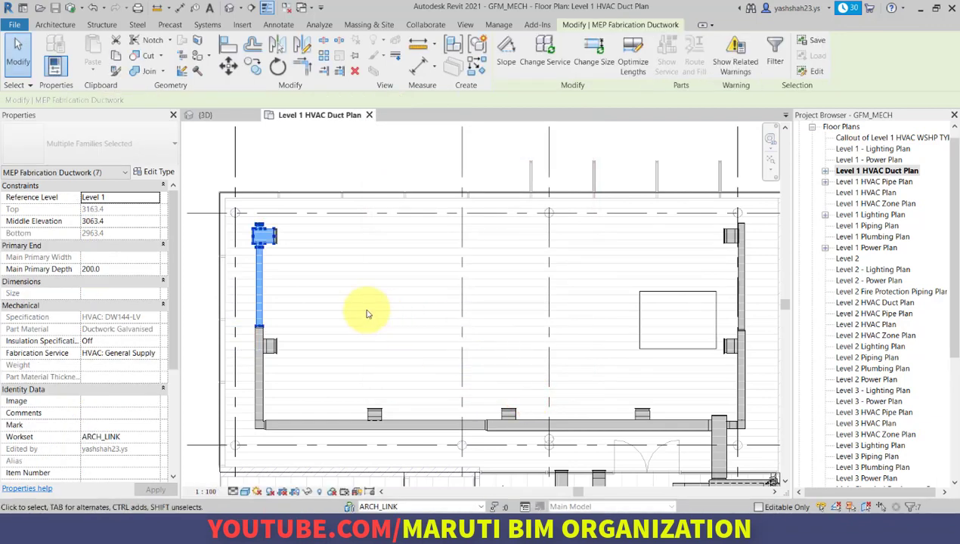
{"action": "scroll", "coordinate": [227, 241], "scroll_direction": "up", "scroll_amount": 4}
{"action": "scroll", "coordinate": [230, 245], "scroll_direction": "up", "scroll_amount": 2}
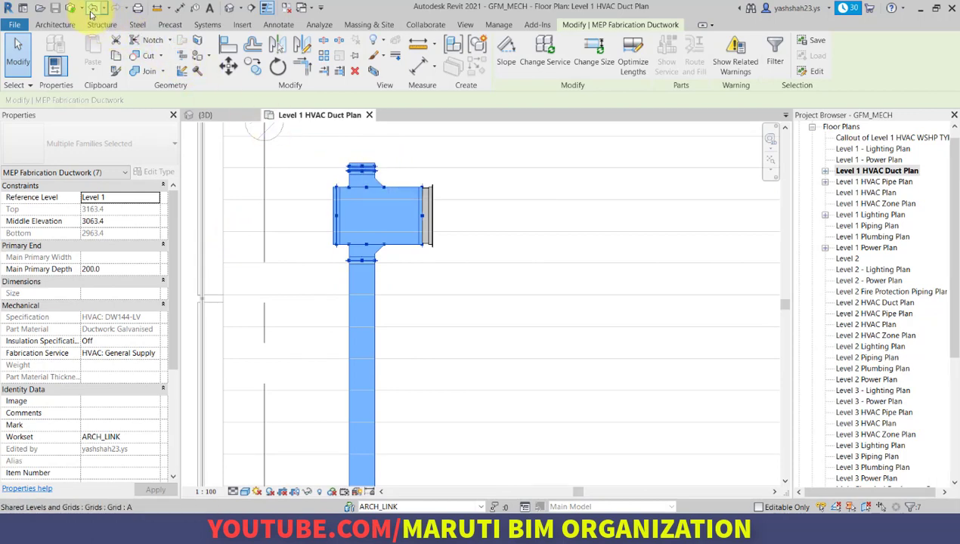
{"action": "left_click", "coordinate": [92, 9]}
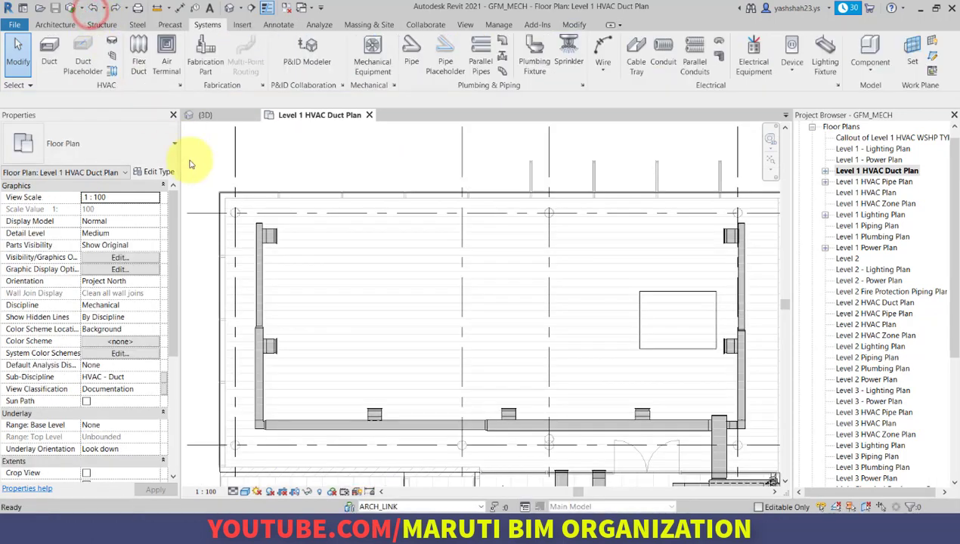
Delete the rectangular duct takeoff between the upper-left vertical duct and its topmost side branch
{"action": "scroll", "coordinate": [267, 253], "scroll_direction": "up", "scroll_amount": 3}
{"action": "scroll", "coordinate": [315, 295], "scroll_direction": "up", "scroll_amount": 4}
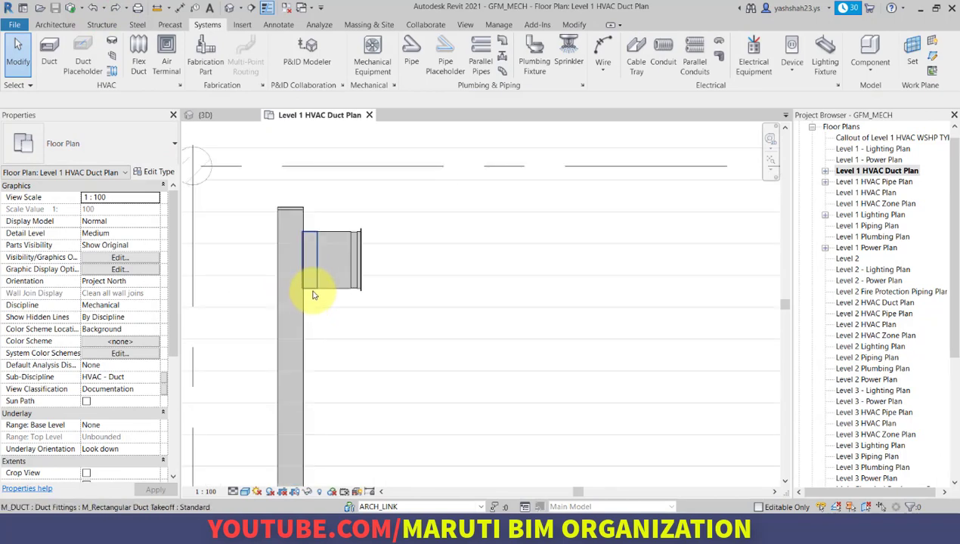
{"action": "left_click", "coordinate": [312, 292]}
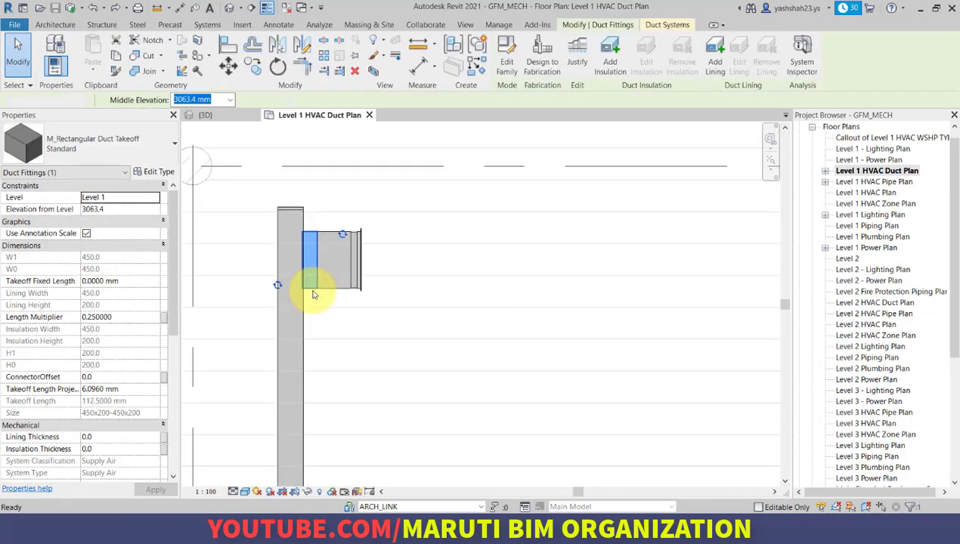
{"action": "key", "text": "Escape"}
Convert the upper-left vertical duct to fabrication ductwork with the HVAC: General Supply service and review its properties
{"action": "left_click", "coordinate": [302, 305]}
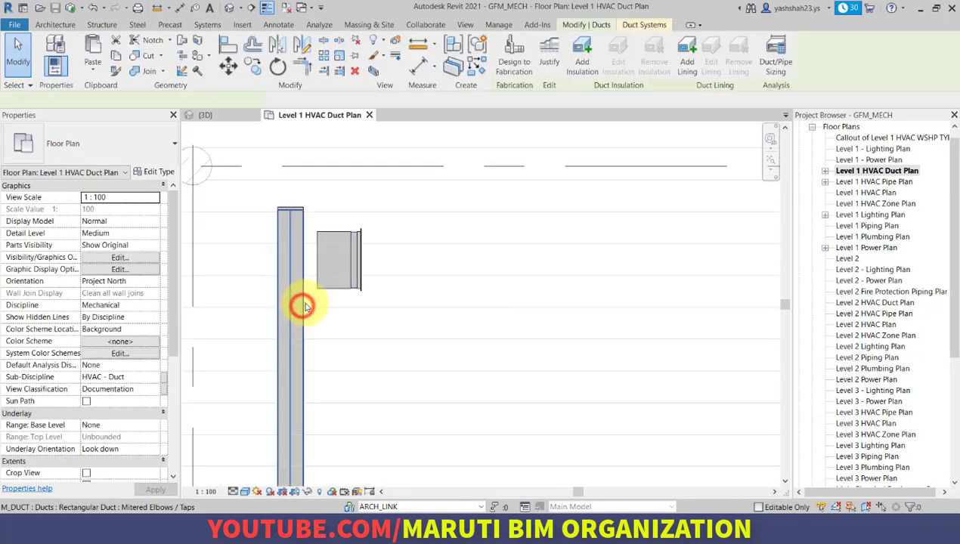
{"action": "left_click", "coordinate": [514, 61]}
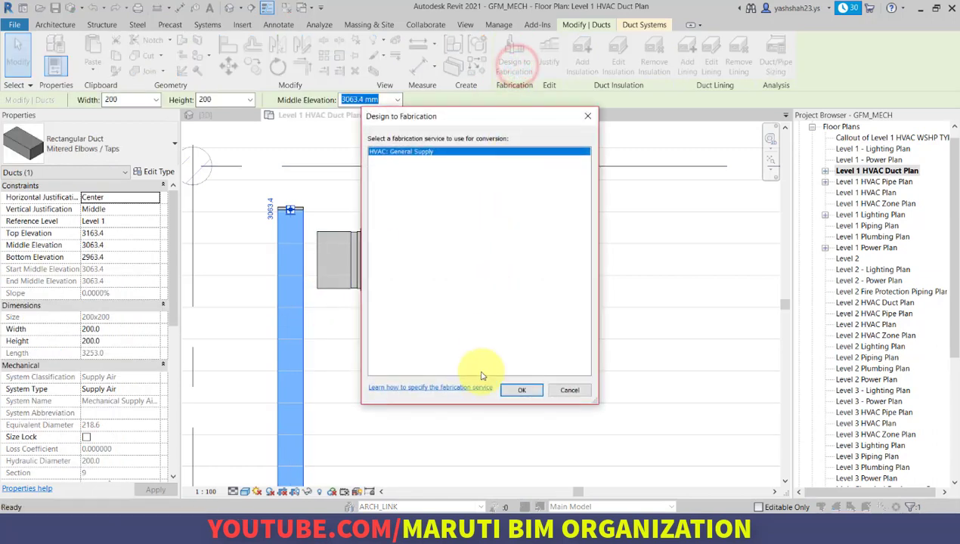
{"action": "left_click", "coordinate": [521, 390]}
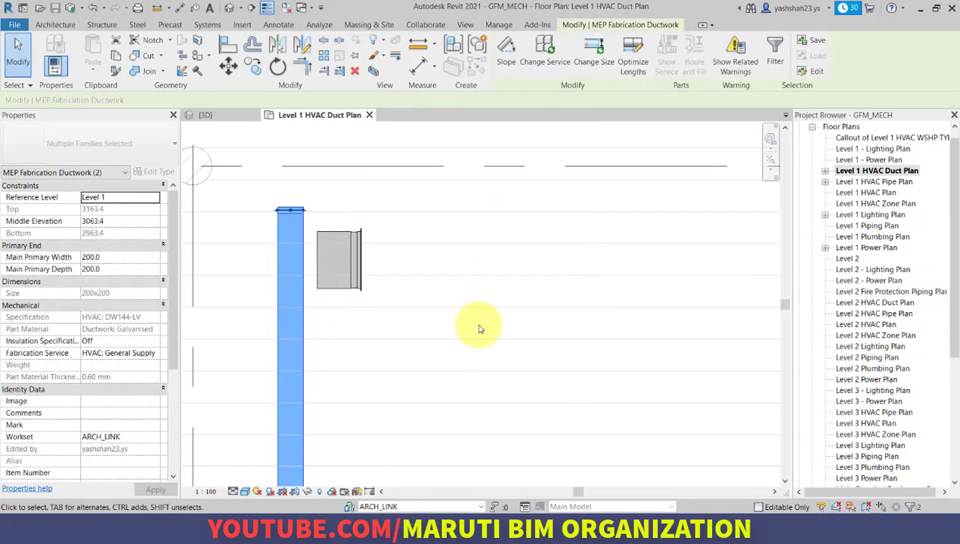
{"action": "scroll", "coordinate": [474, 158], "scroll_direction": "down", "scroll_amount": 3}
{"action": "scroll", "coordinate": [474, 157], "scroll_direction": "down", "scroll_amount": 1}
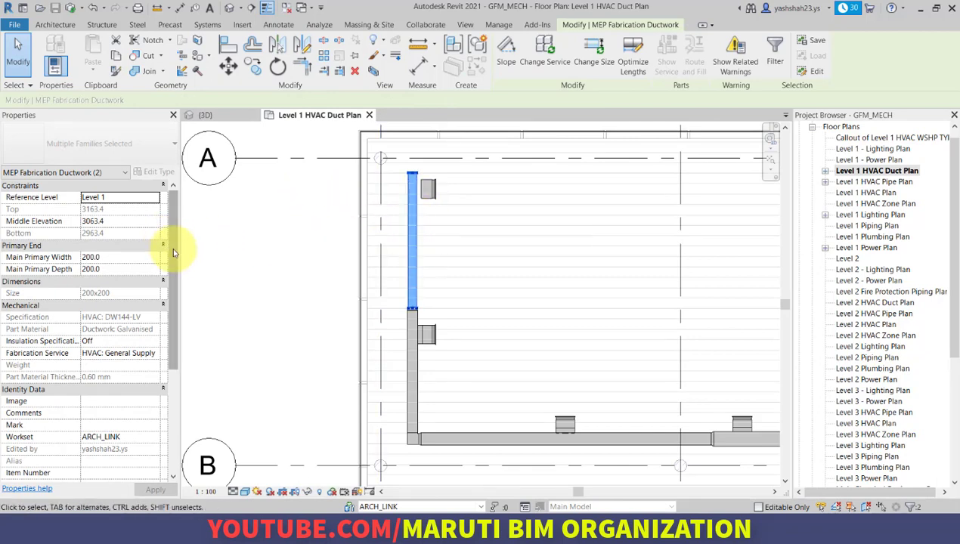
{"action": "scroll", "coordinate": [173, 256], "scroll_direction": "down", "scroll_amount": 1}
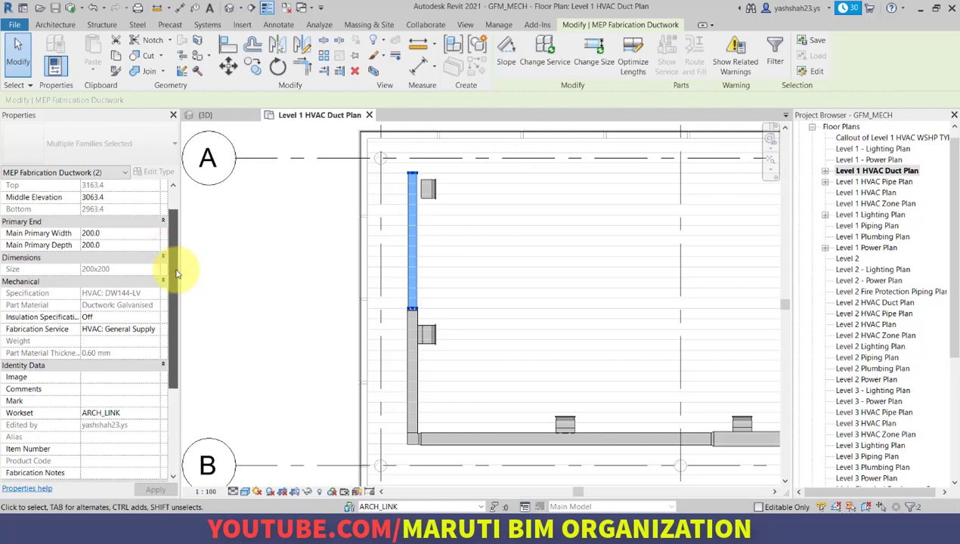
{"action": "scroll", "coordinate": [176, 270], "scroll_direction": "up", "scroll_amount": 1}
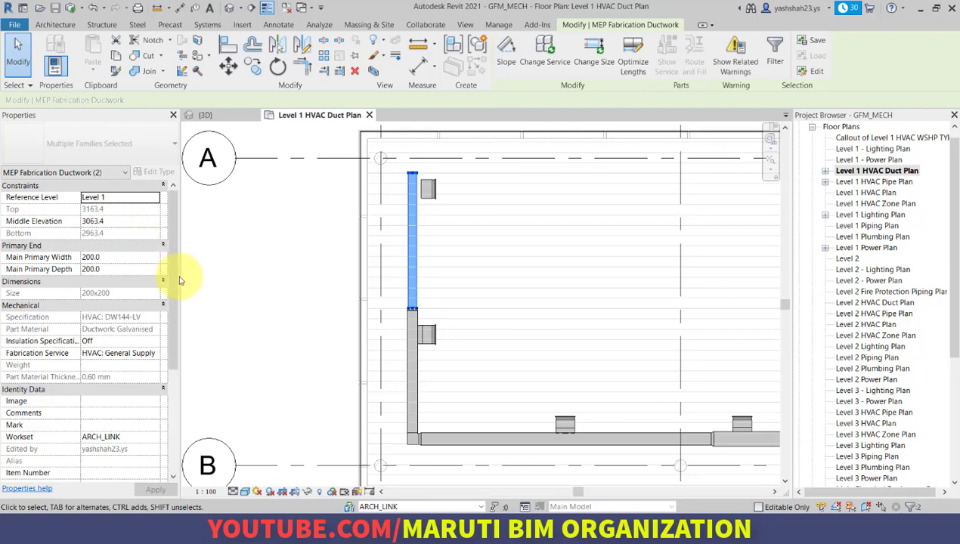
{"action": "scroll", "coordinate": [176, 281], "scroll_direction": "down", "scroll_amount": 1}
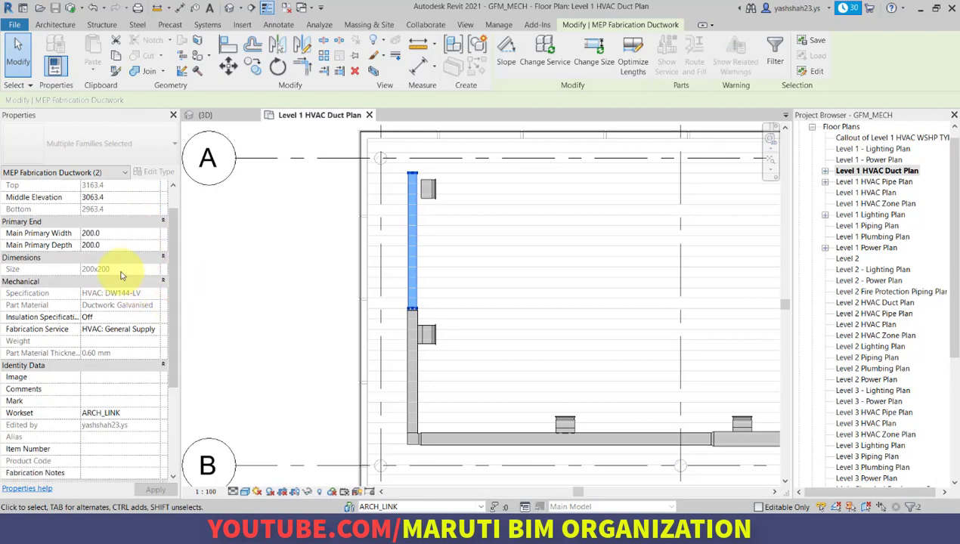
Review the converted duct's remaining properties, clear the selection and create a new generic model tag family
{"action": "left_click_drag", "start_coordinate": [175, 294], "coordinate": [172, 382]}
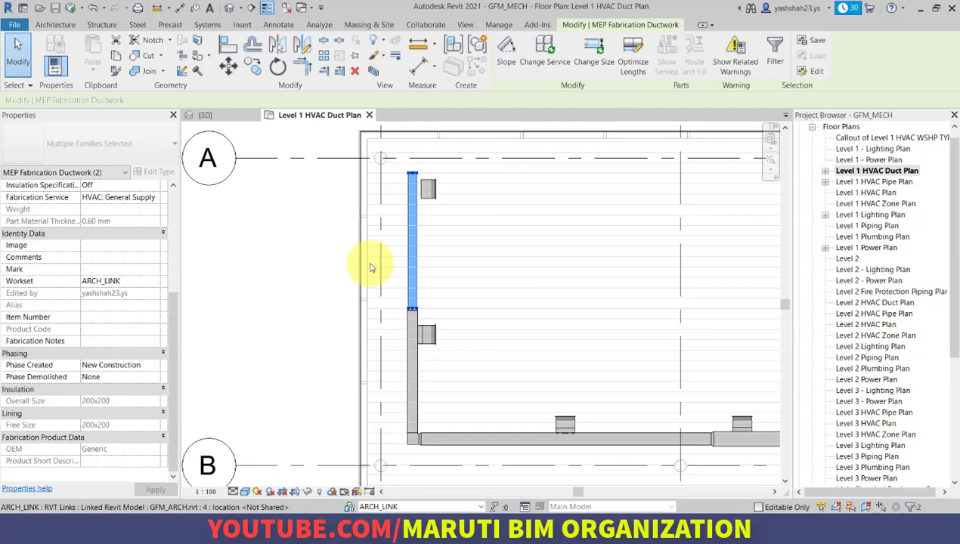
{"action": "left_click", "coordinate": [292, 224]}
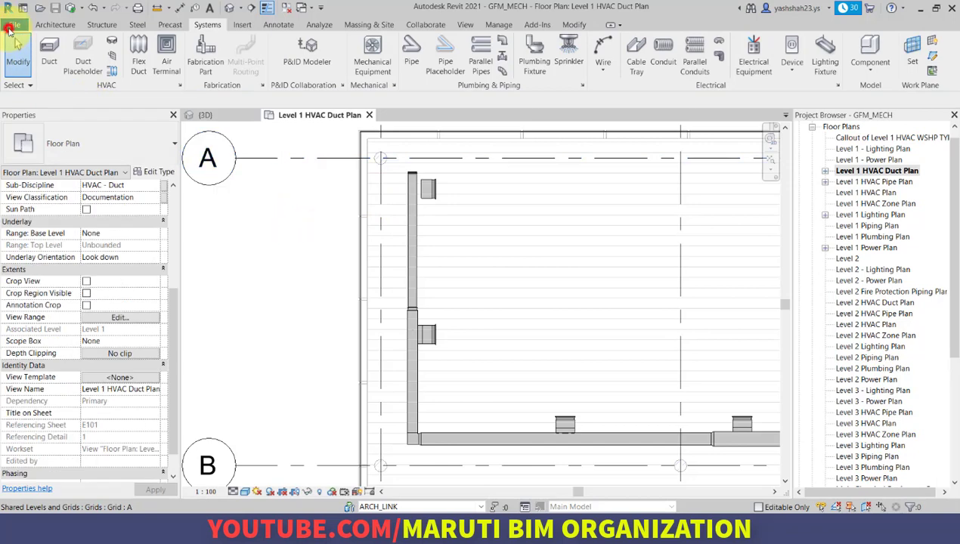
{"action": "left_click", "coordinate": [13, 24]}
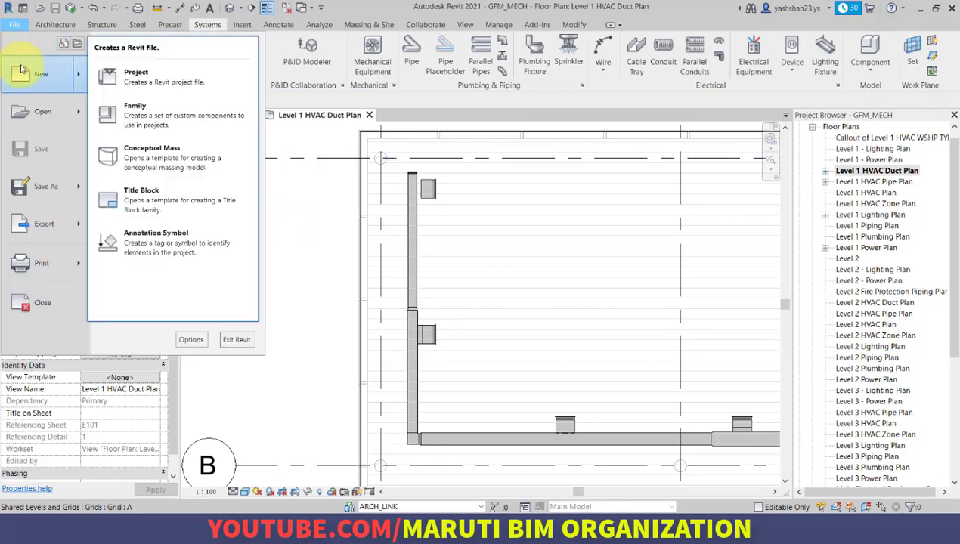
{"action": "left_click", "coordinate": [158, 119]}
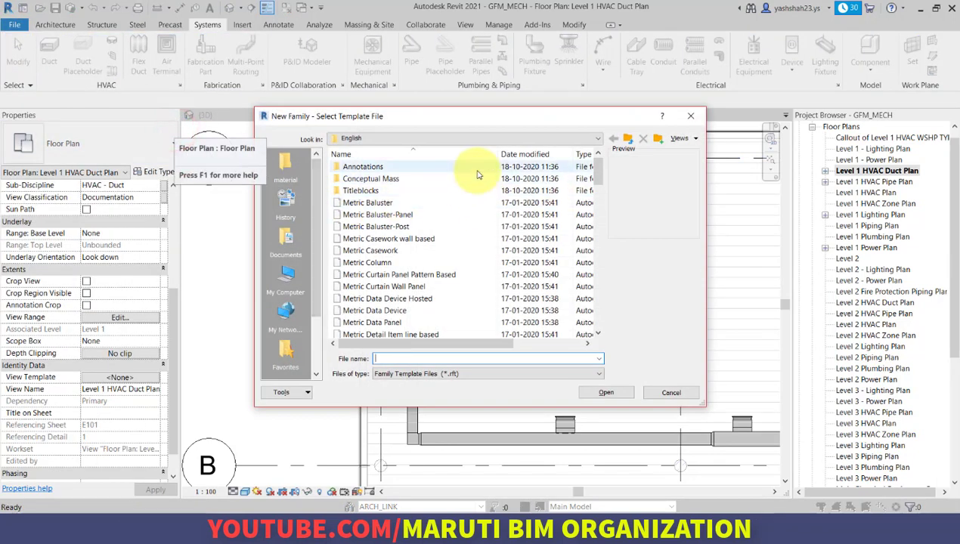
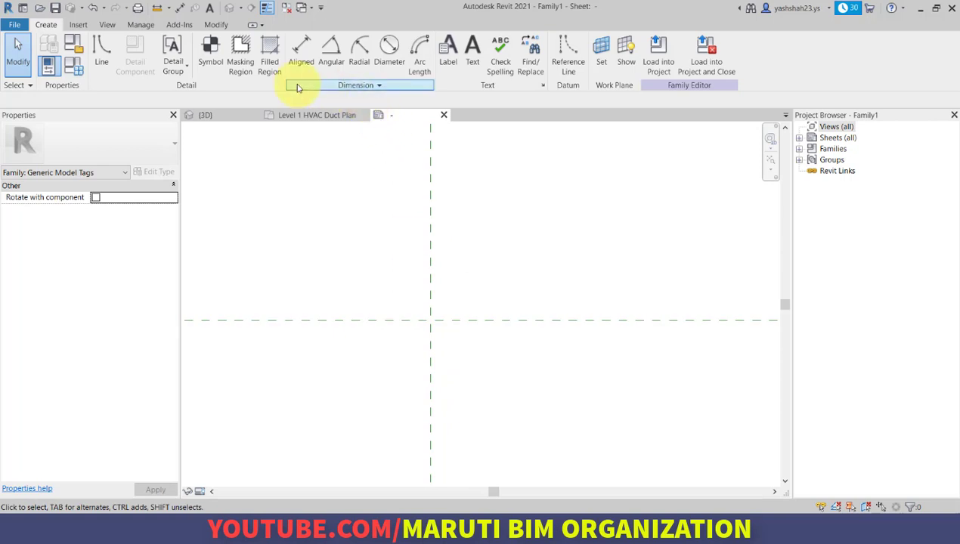
{"action": "left_click", "coordinate": [447, 64]}
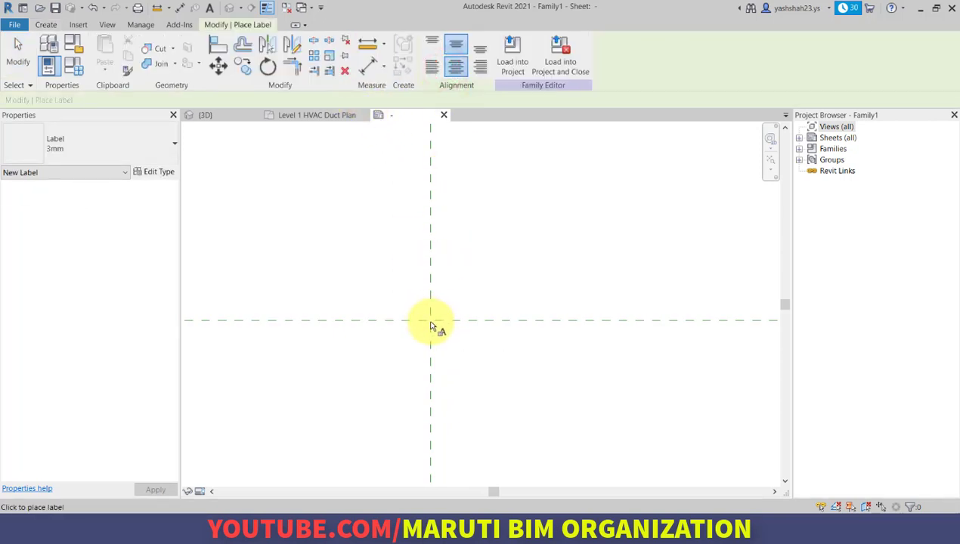
{"action": "left_click", "coordinate": [430, 323]}
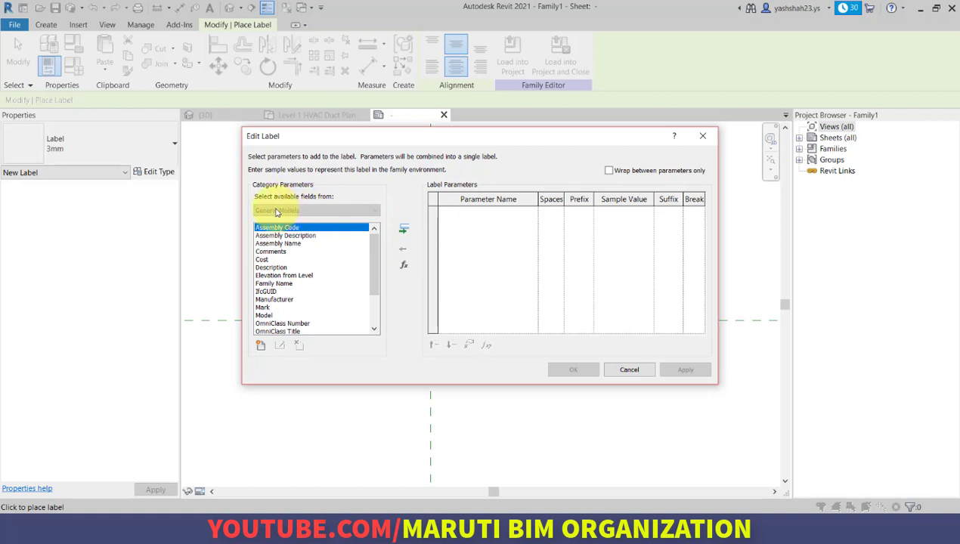
{"action": "left_click_drag", "start_coordinate": [370, 255], "coordinate": [429, 300]}
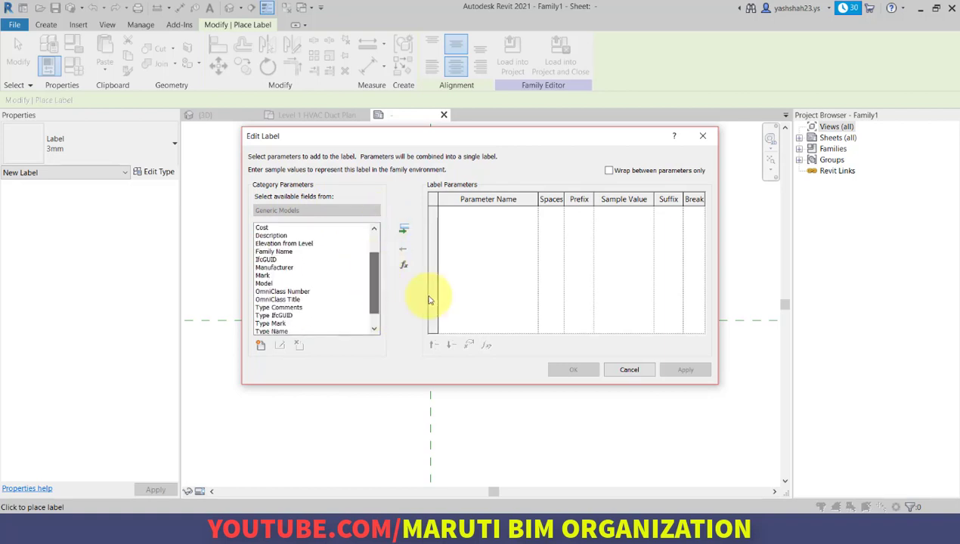
{"action": "left_click", "coordinate": [624, 370]}
{"action": "left_click", "coordinate": [13, 53]}
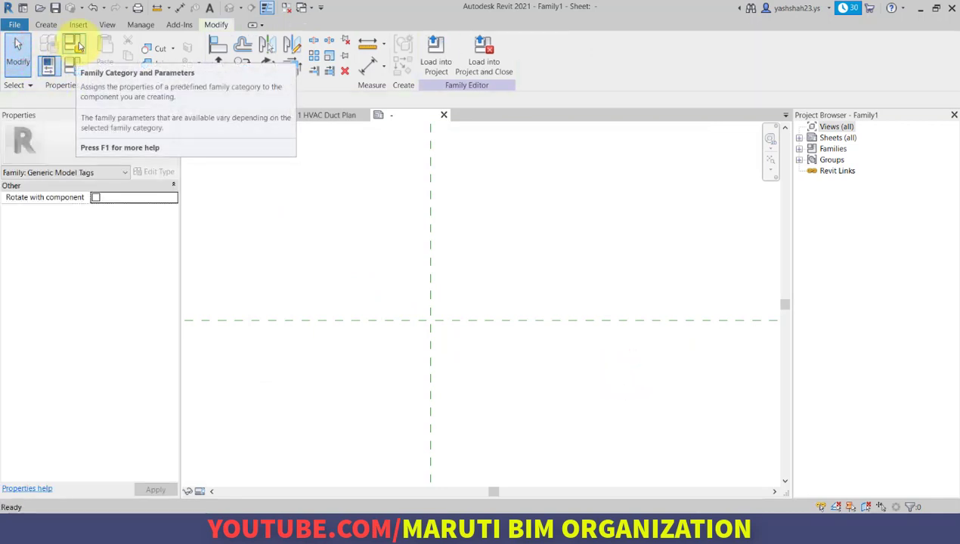
Set the new tag family's category to MEP Fabrication Ductwork Tags
{"action": "left_click", "coordinate": [77, 45]}
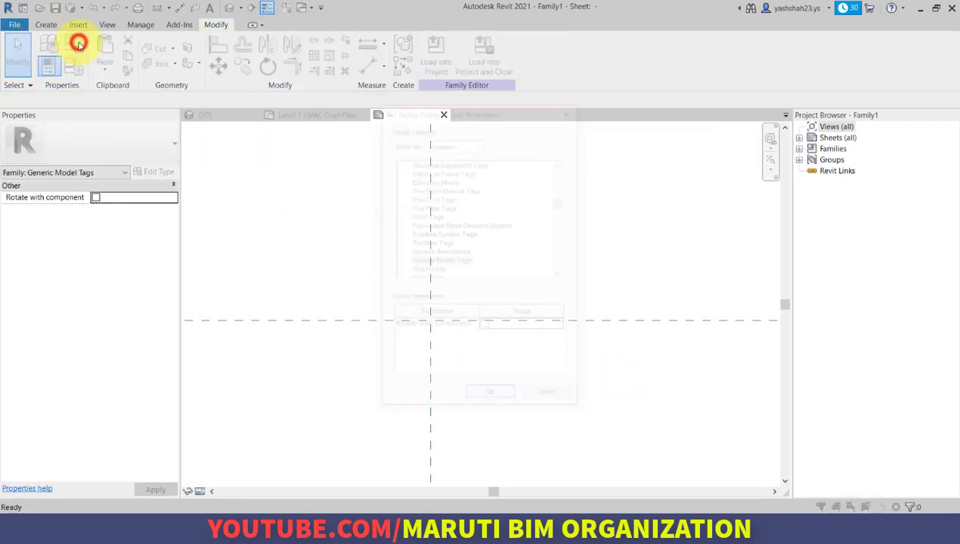
{"action": "left_click_drag", "start_coordinate": [565, 207], "coordinate": [561, 213]}
{"action": "left_click", "coordinate": [486, 243]}
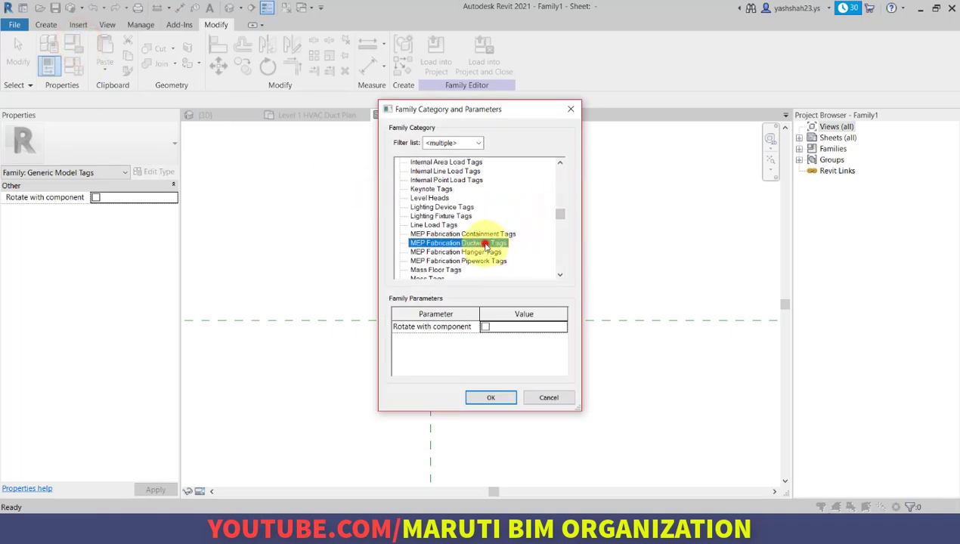
{"action": "left_click", "coordinate": [490, 398]}
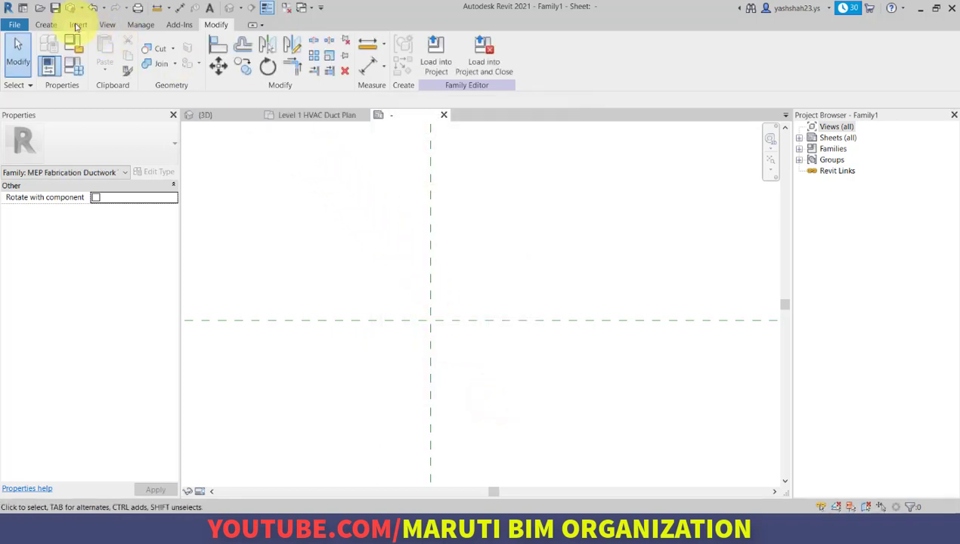
Place a label at the intersection of the reference planes using the Item Number parameter with sample value 50
{"action": "left_click", "coordinate": [46, 25]}
{"action": "left_click", "coordinate": [444, 47]}
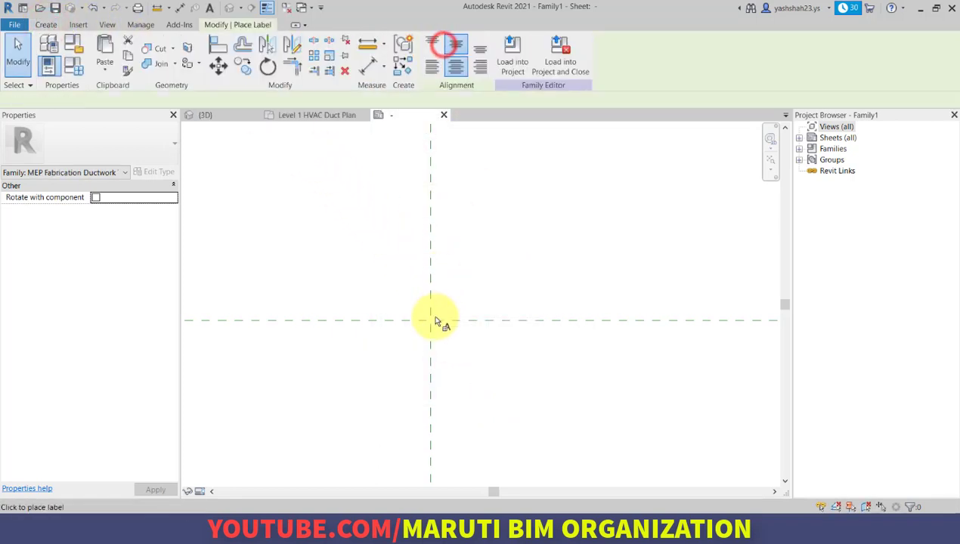
{"action": "left_click", "coordinate": [431, 325]}
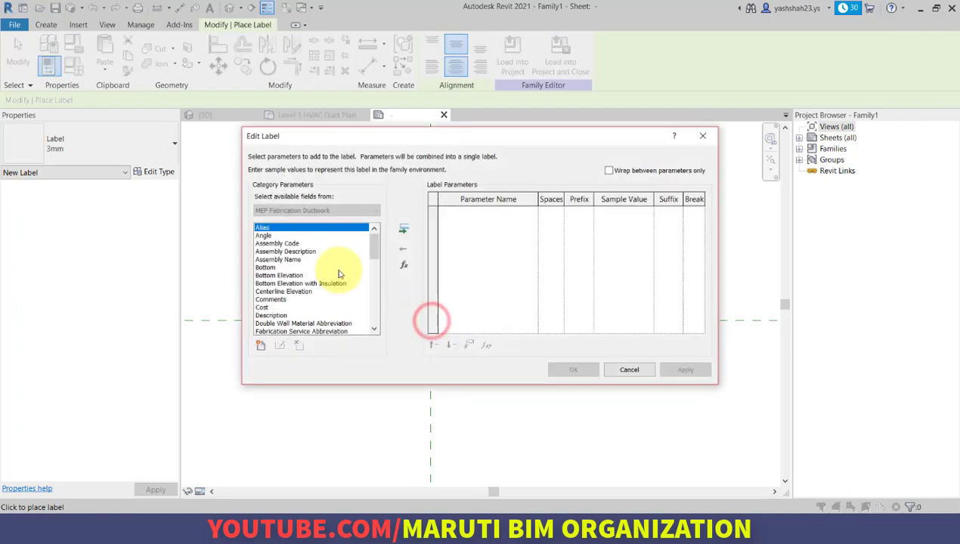
{"action": "mouse_move", "coordinate": [373, 250]}
{"action": "left_mouse_down"}
{"action": "mouse_move", "coordinate": [373, 318]}
{"action": "mouse_move", "coordinate": [373, 240]}
{"action": "mouse_move", "coordinate": [375, 262]}
{"action": "left_mouse_up"}
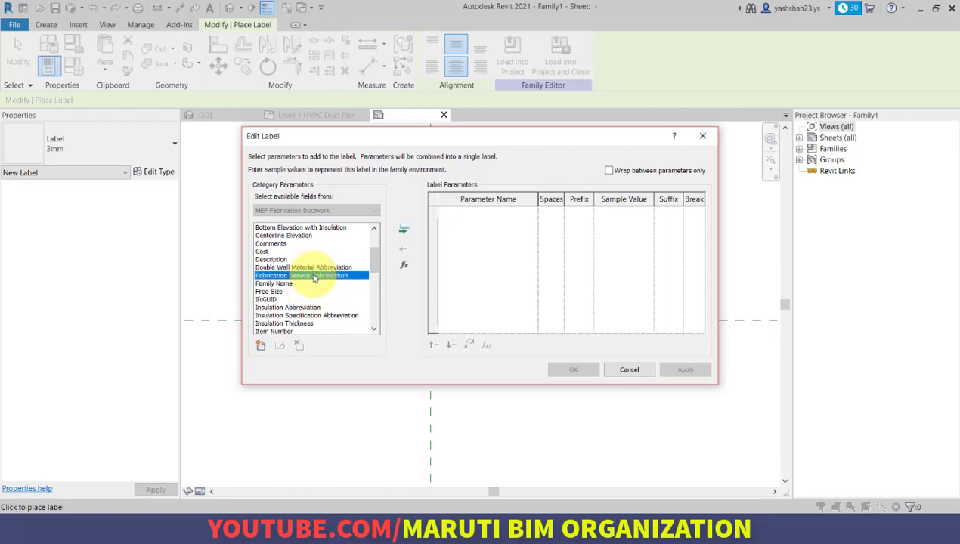
{"action": "left_click", "coordinate": [323, 245]}
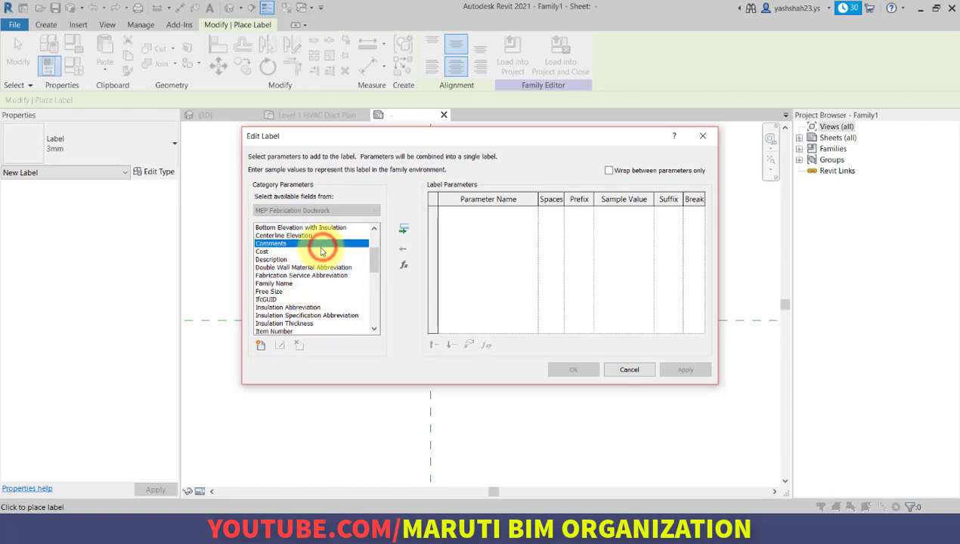
{"action": "key", "text": "i"}
{"action": "scroll", "coordinate": [321, 251], "scroll_direction": "down", "scroll_amount": 1}
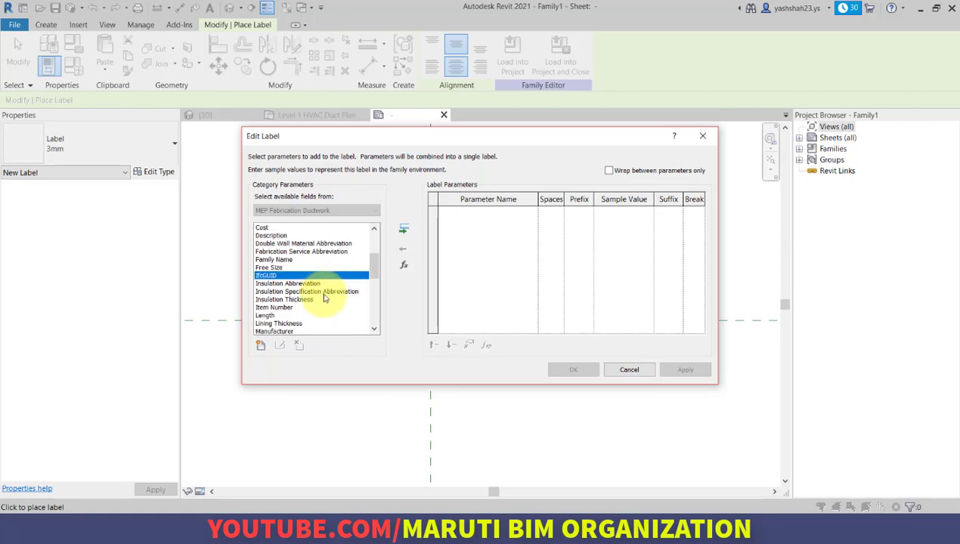
{"action": "left_click", "coordinate": [281, 307]}
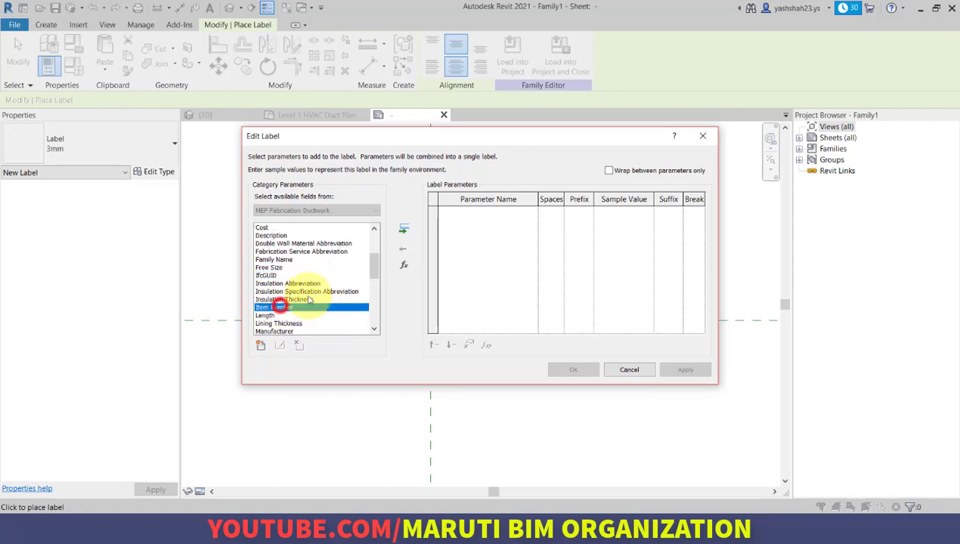
{"action": "left_click", "coordinate": [404, 229]}
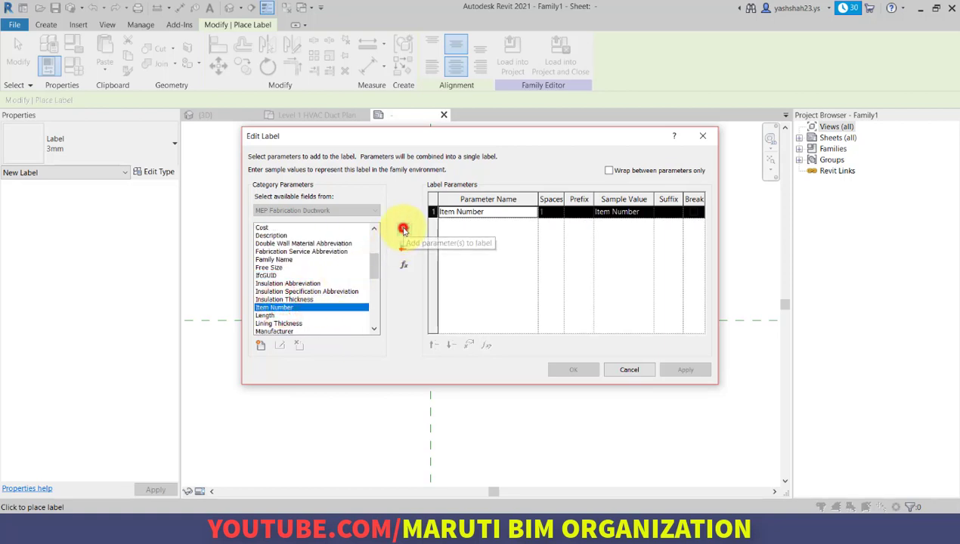
{"action": "left_click", "coordinate": [640, 216]}
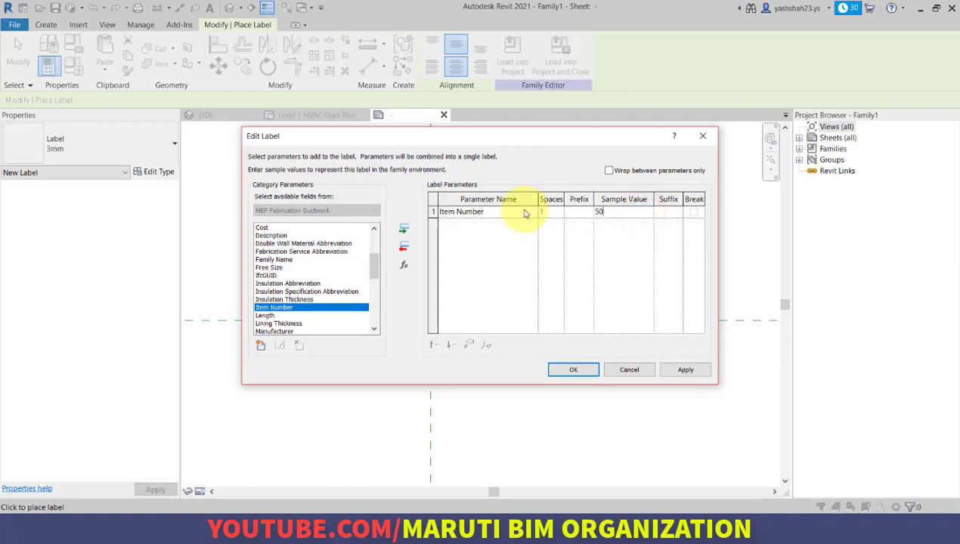
{"action": "left_click", "coordinate": [587, 376]}
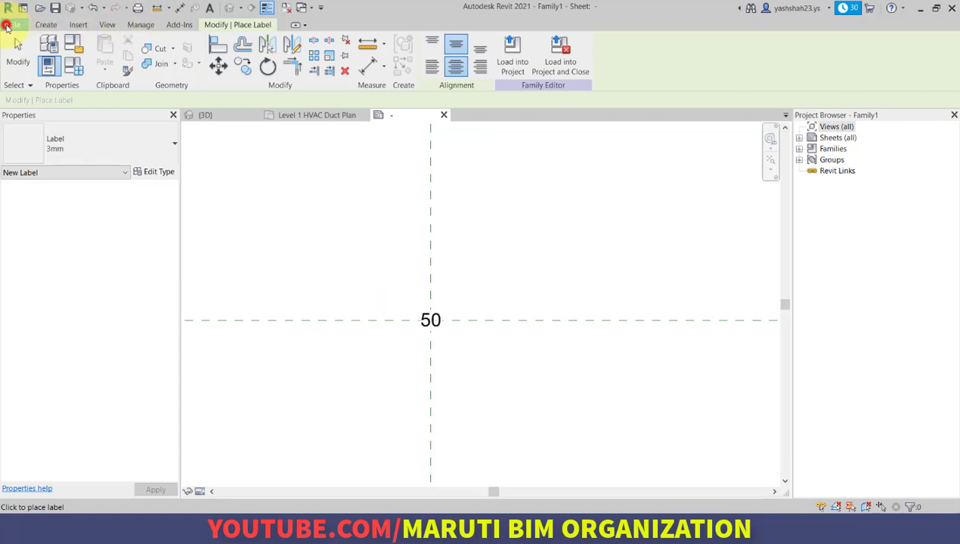
Save the tag family as ITEM NO.TAG in the FABRICATION folder, then load it into the project and close it
{"action": "left_click", "coordinate": [10, 25]}
{"action": "left_click", "coordinate": [30, 147]}
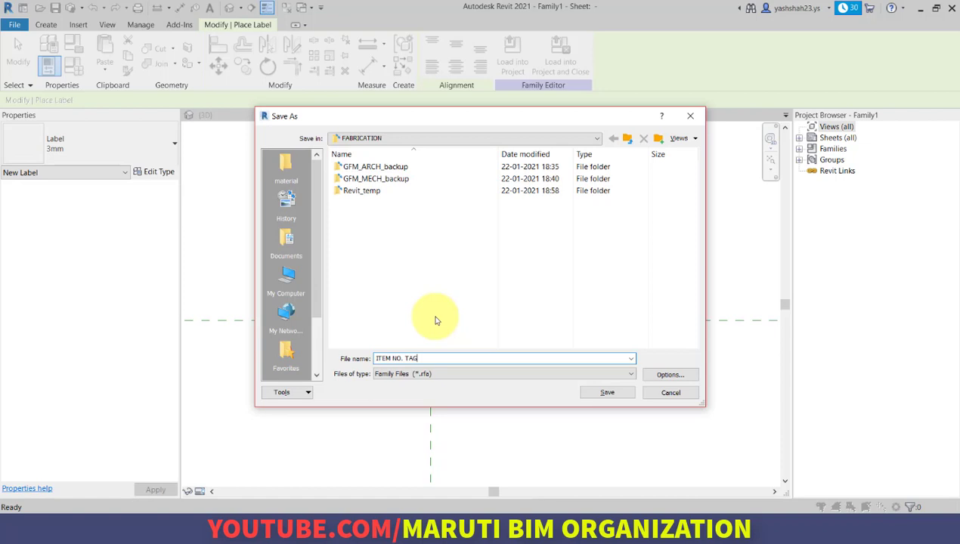
{"action": "key", "text": "Return"}
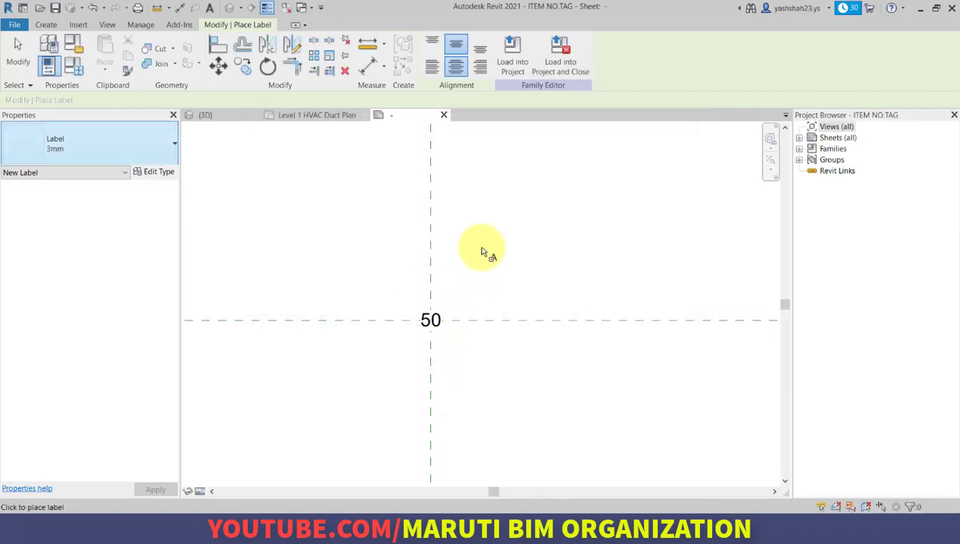
{"action": "left_click", "coordinate": [562, 74]}
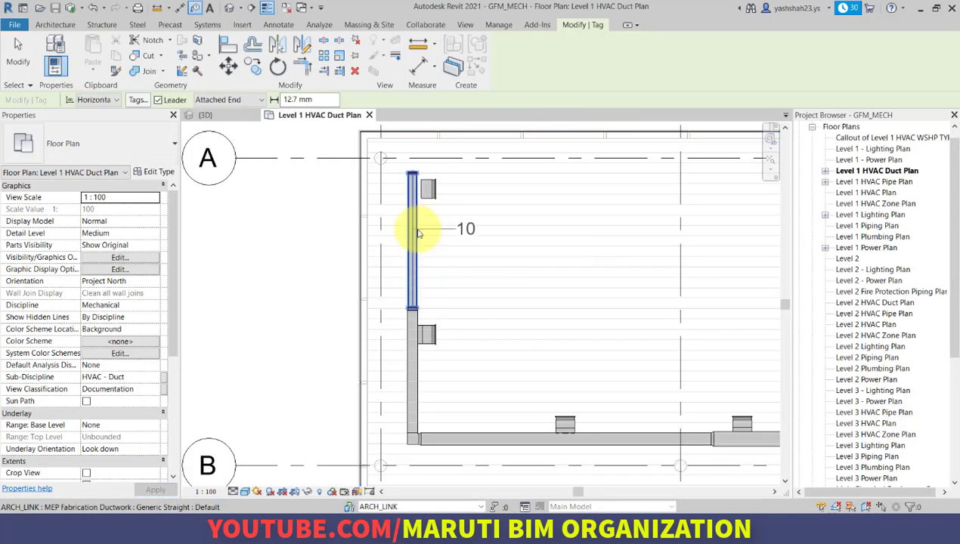
Tag the upper-left vertical fabrication duct with ITEM NO.TAG, using a horizontal tag with an attached leader
{"action": "left_click", "coordinate": [418, 230]}
{"action": "left_click", "coordinate": [17, 57]}
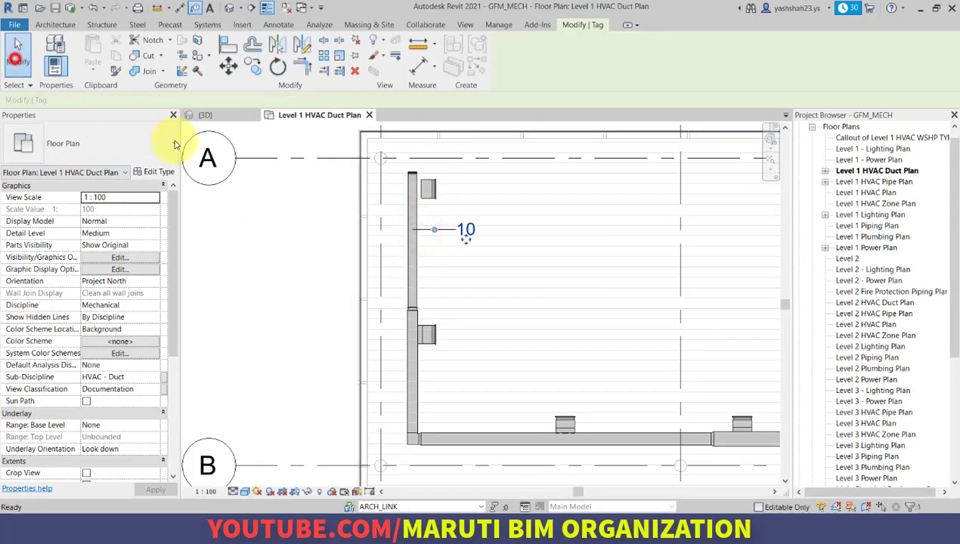
{"action": "left_click", "coordinate": [18, 51]}
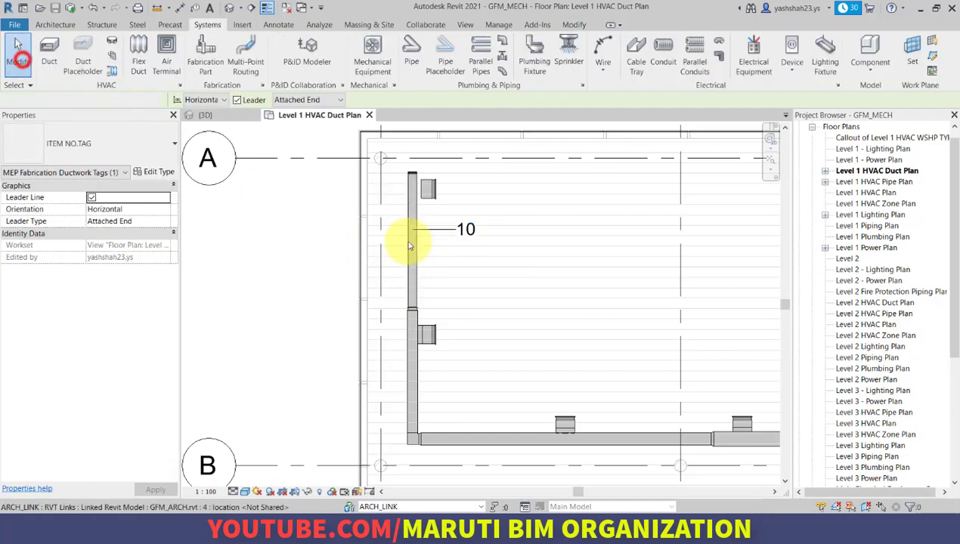
Set the tagged vertical fabrication duct's Item Number to 3
{"action": "left_click", "coordinate": [416, 255]}
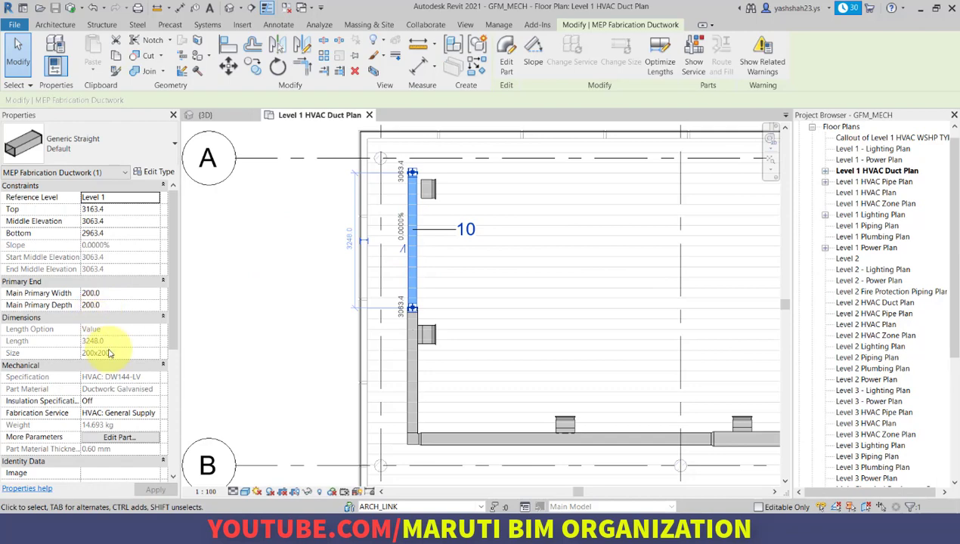
{"action": "left_click_drag", "start_coordinate": [170, 306], "coordinate": [174, 369]}
{"action": "left_click", "coordinate": [107, 414]}
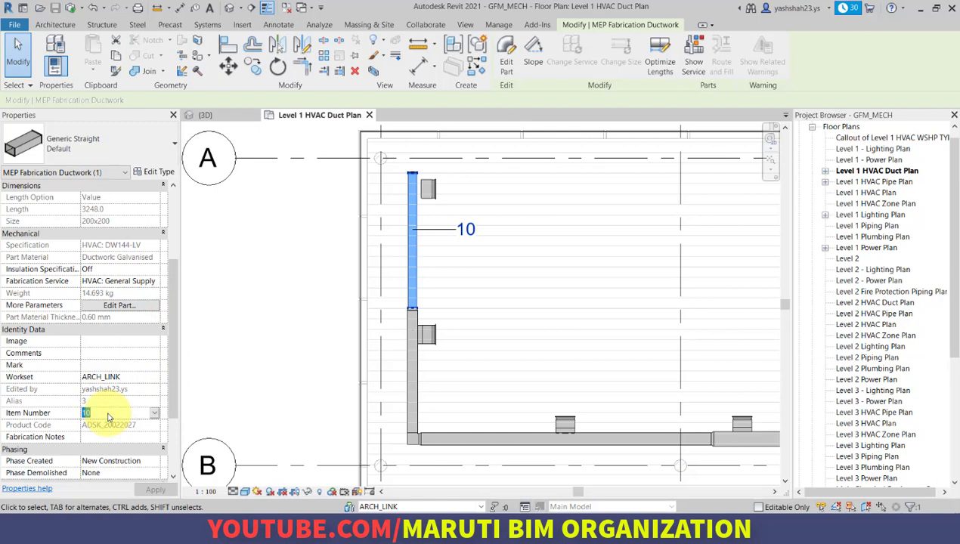
{"action": "type", "text": "3"}
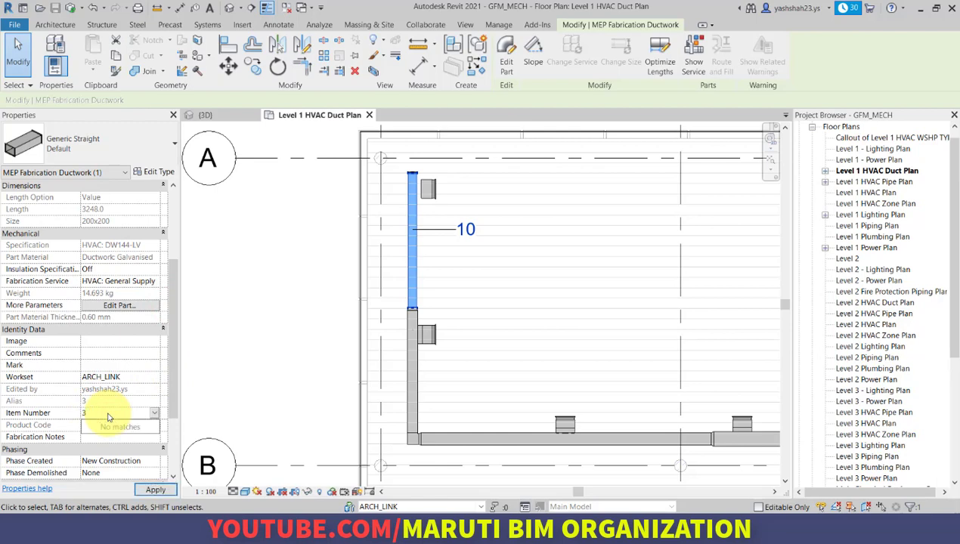
{"action": "left_click", "coordinate": [254, 361]}
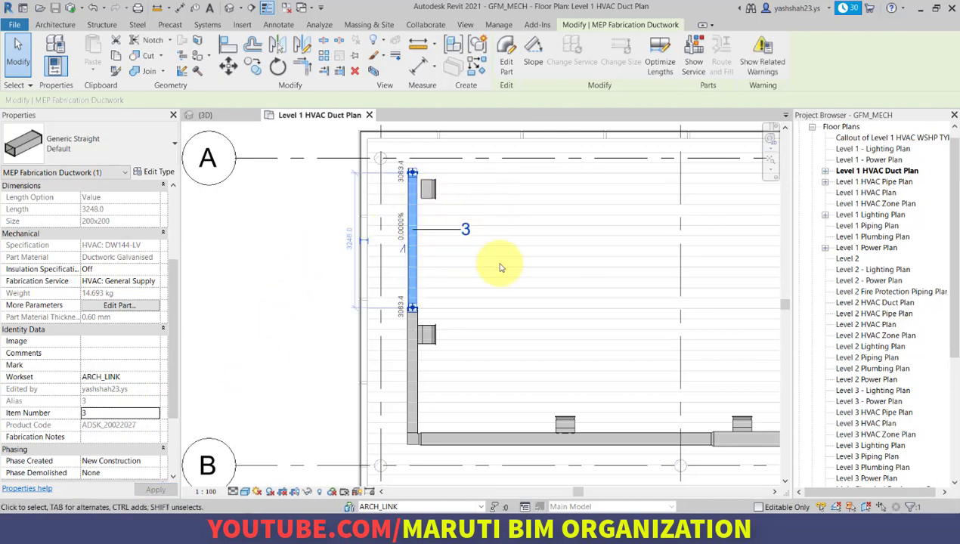
{"action": "left_click", "coordinate": [264, 270]}
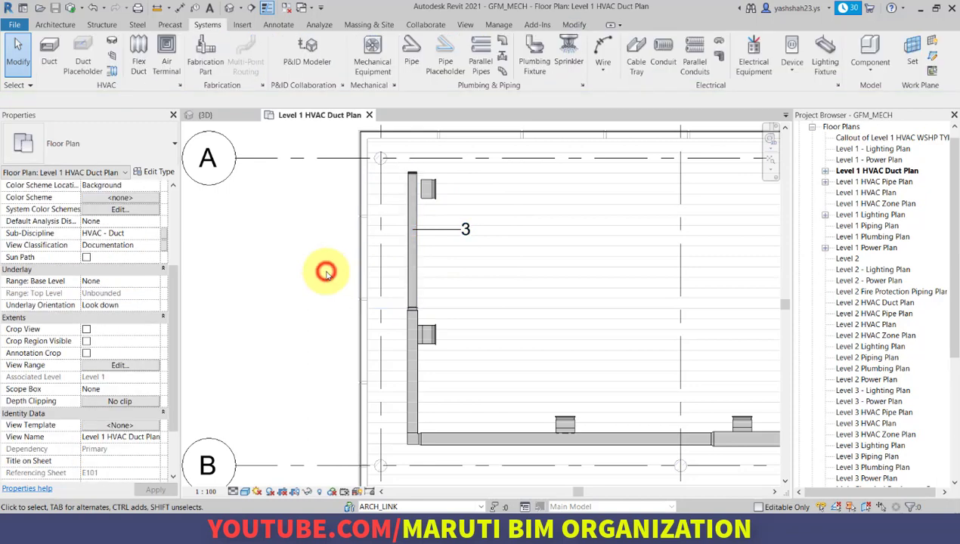
Open the ITEM NO.TAG family from the placed item number tag and save it as DUCT LENGTH TAG in the FABRICATION folder
{"action": "scroll", "coordinate": [422, 254], "scroll_direction": "up", "scroll_amount": 3}
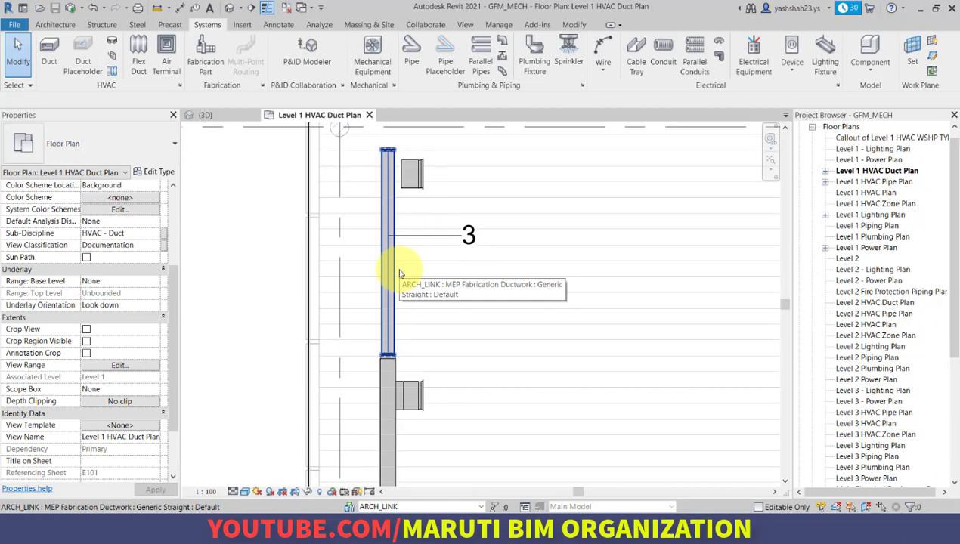
{"action": "left_click", "coordinate": [468, 241]}
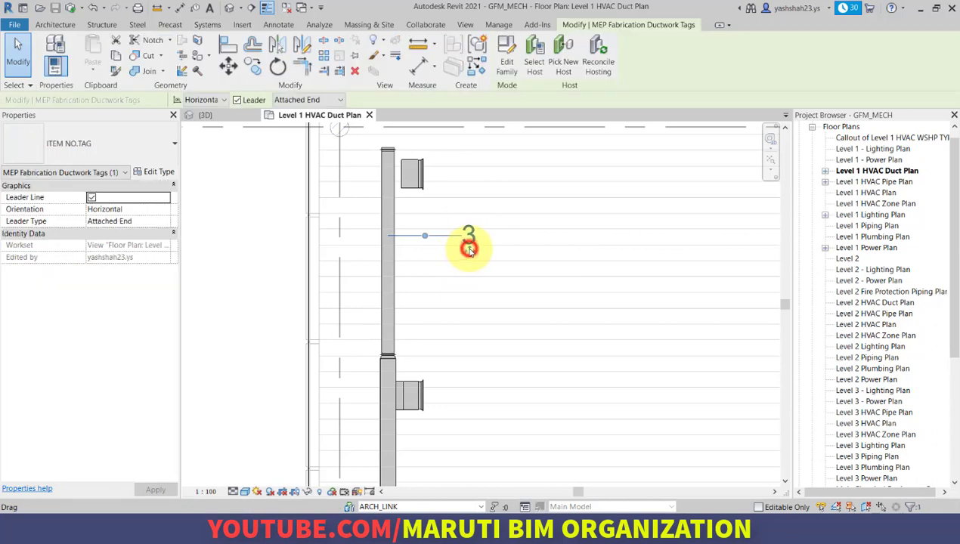
{"action": "left_click", "coordinate": [511, 61]}
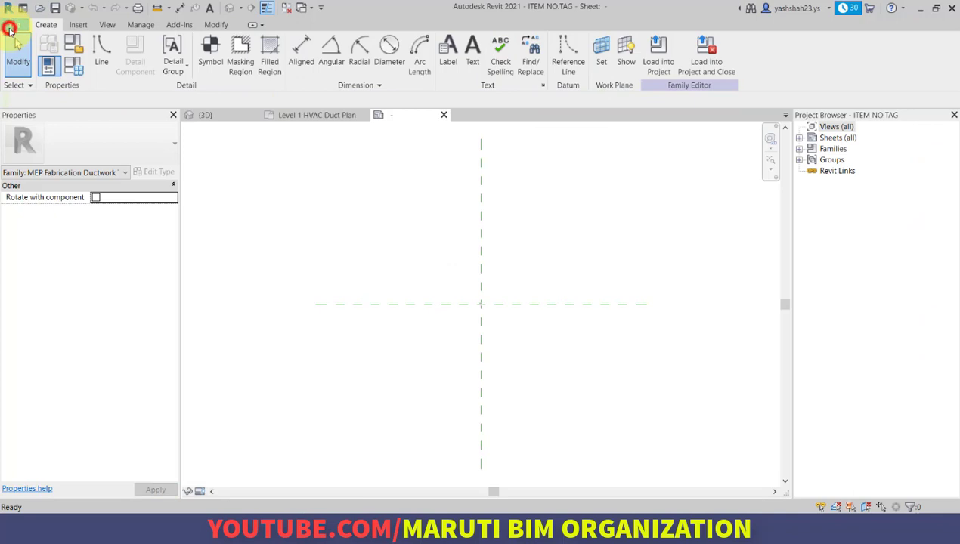
{"action": "left_click", "coordinate": [9, 28]}
{"action": "mouse_move", "coordinate": [34, 187]}
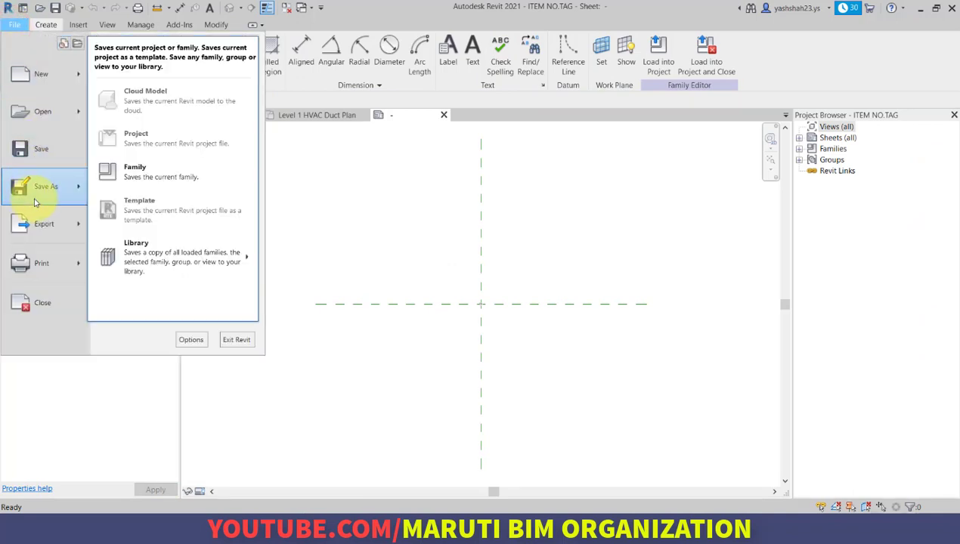
{"action": "left_click", "coordinate": [132, 172]}
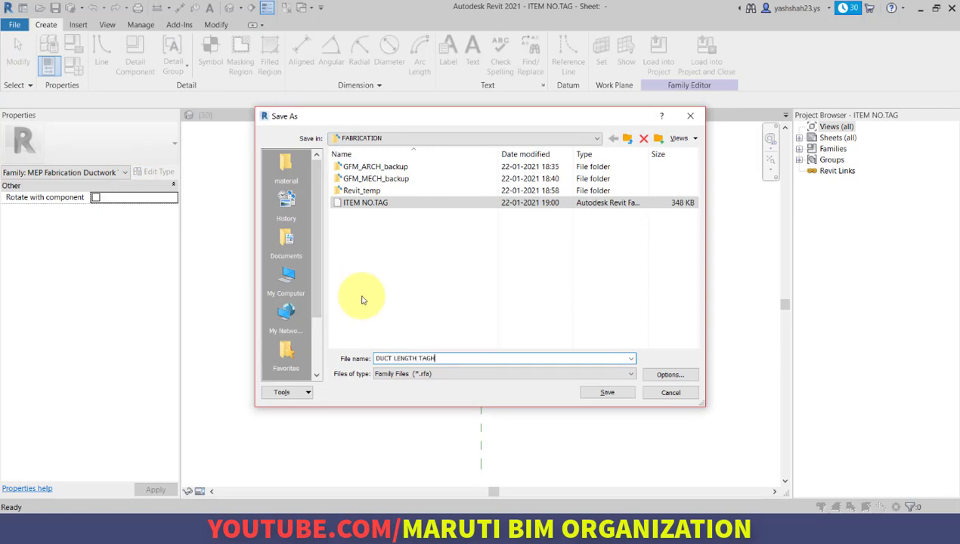
{"action": "key", "text": "Return"}
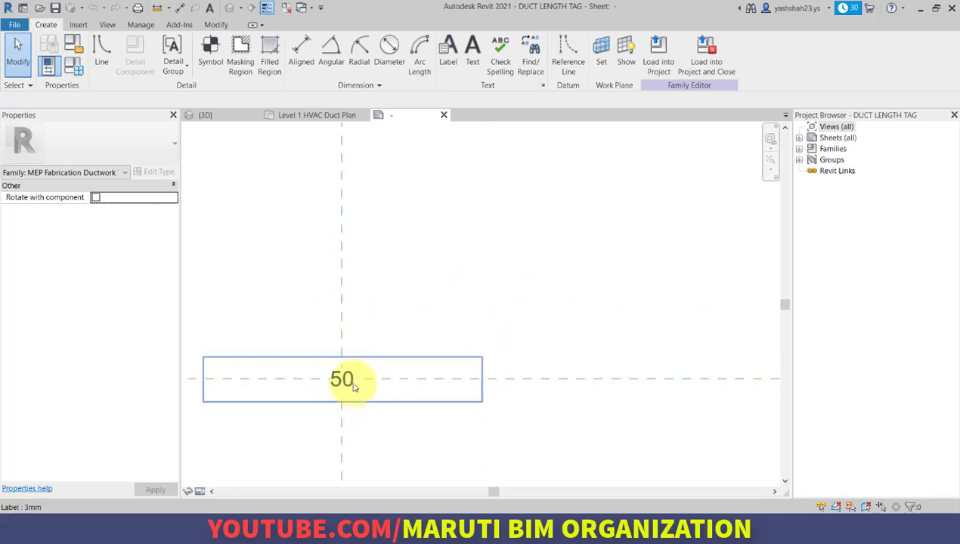
Replace the Item Number parameter with Length in the tag family's label
{"action": "left_click", "coordinate": [351, 383]}
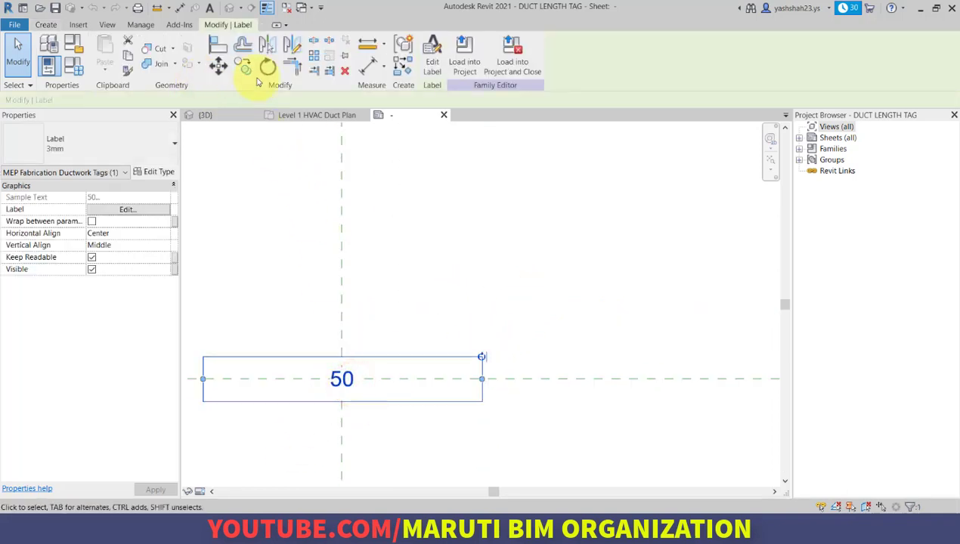
{"action": "left_click", "coordinate": [429, 56]}
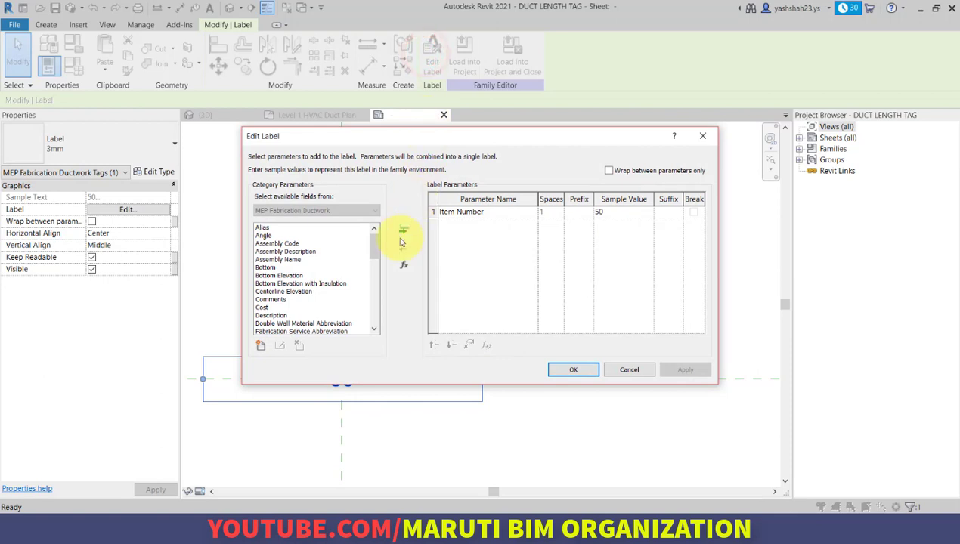
{"action": "left_click_drag", "start_coordinate": [377, 254], "coordinate": [377, 281]}
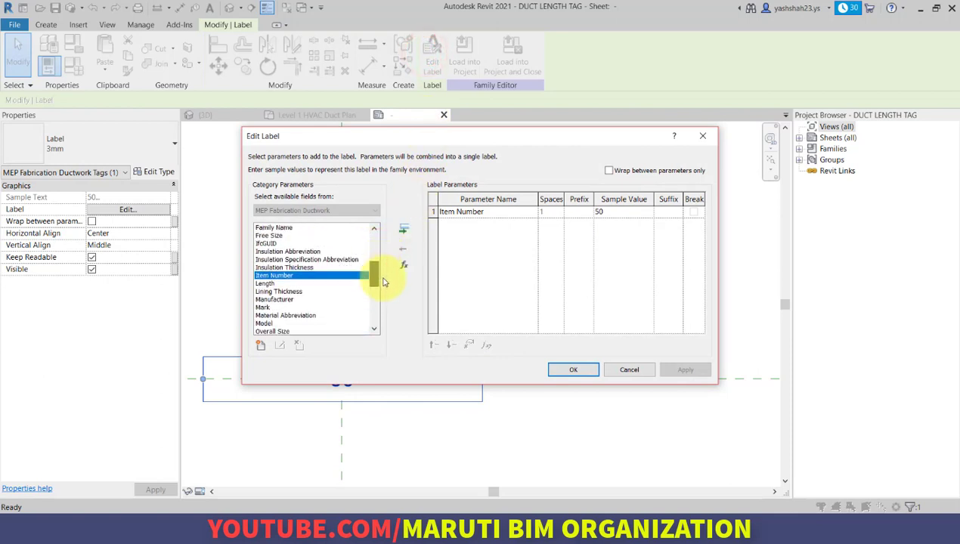
{"action": "left_click", "coordinate": [317, 285]}
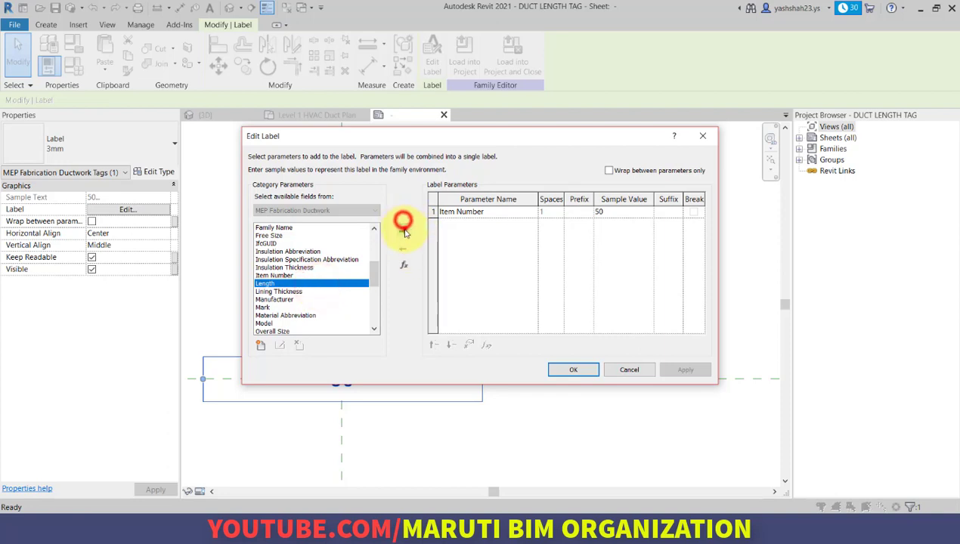
{"action": "left_click", "coordinate": [404, 230]}
{"action": "left_click", "coordinate": [433, 212]}
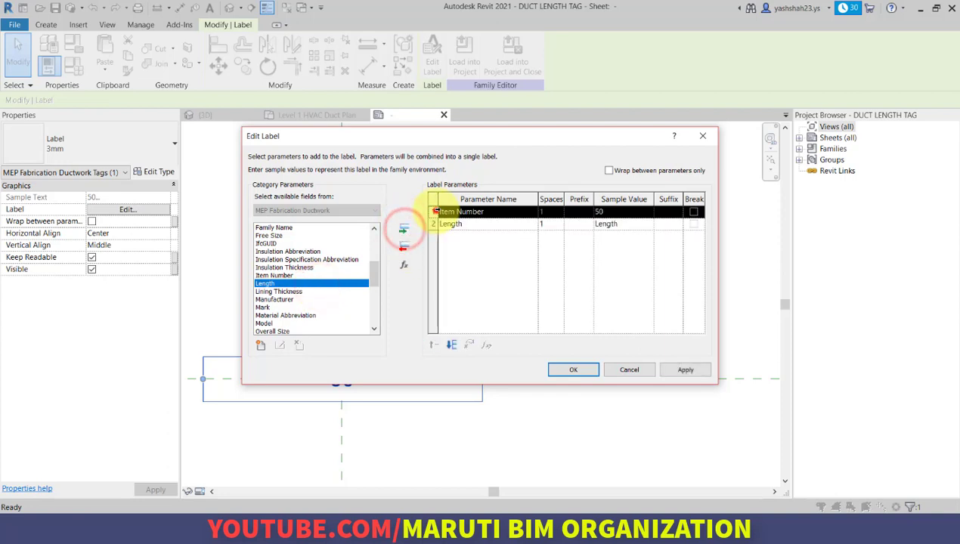
{"action": "left_click", "coordinate": [403, 249]}
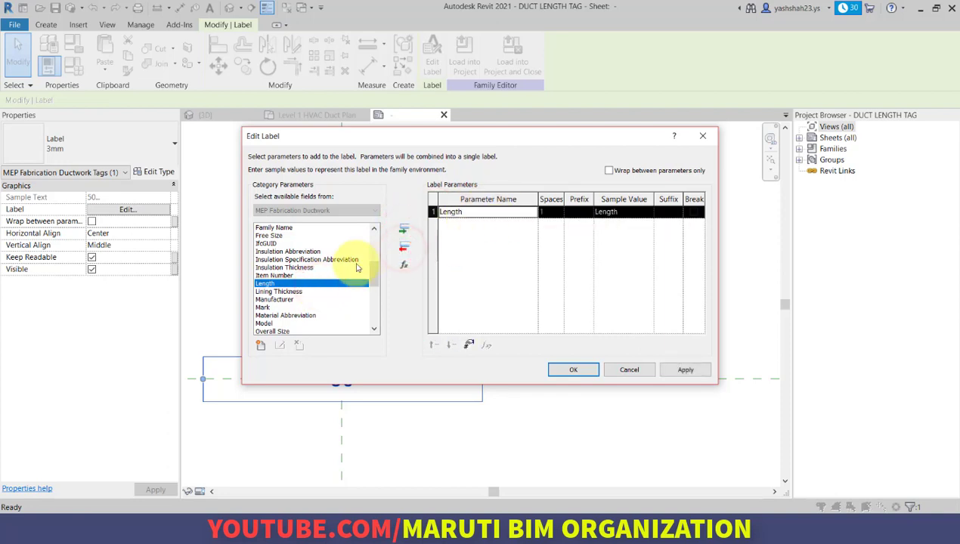
{"action": "left_click", "coordinate": [591, 375]}
{"action": "left_click", "coordinate": [512, 233]}
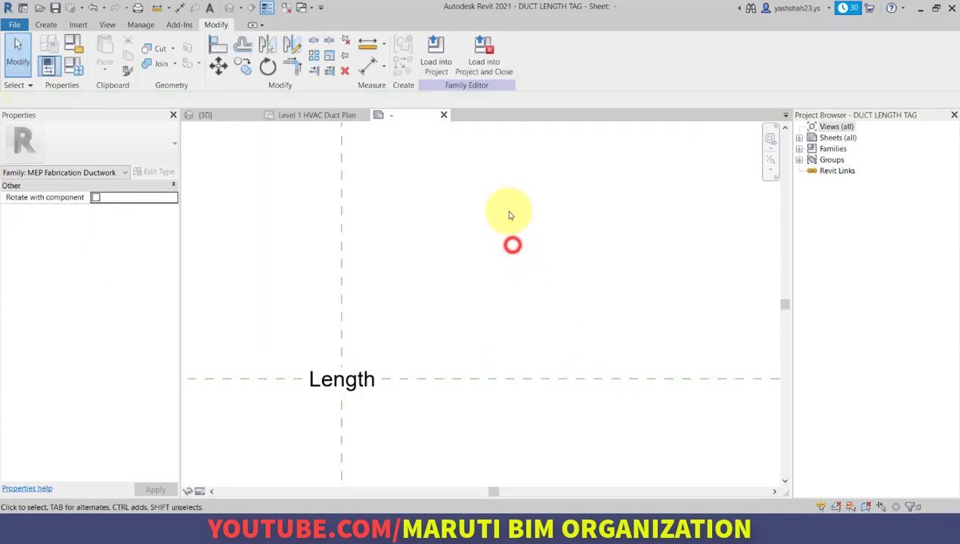
Save DUCT LENGTH TAG, load it into the project, and tag the upper-left vertical fabrication duct below its item number tag
{"action": "left_click", "coordinate": [488, 64]}
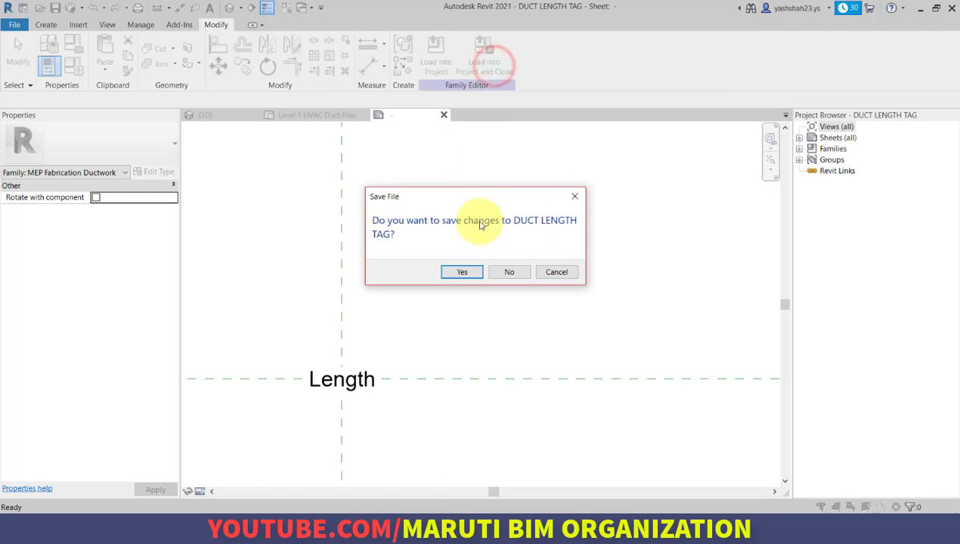
{"action": "left_click", "coordinate": [462, 272]}
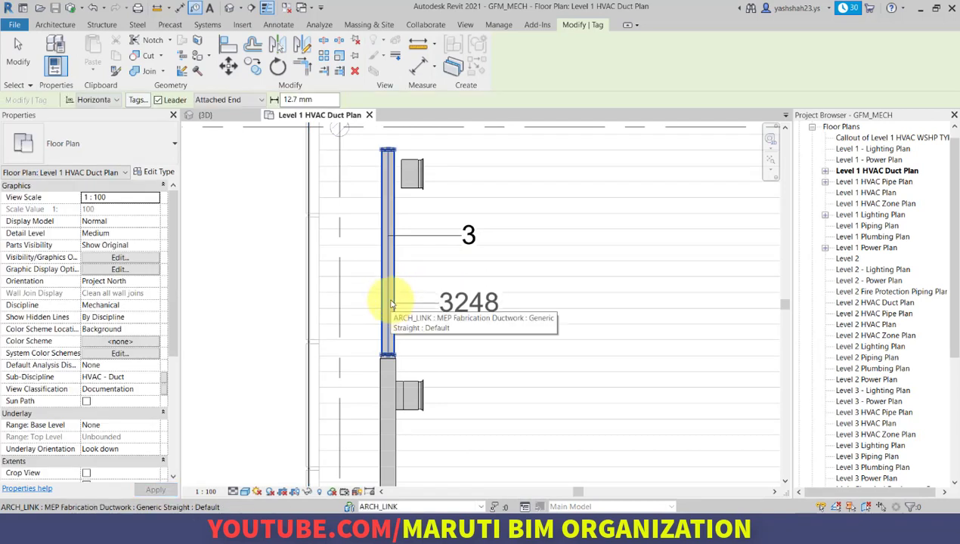
{"action": "left_click", "coordinate": [389, 292]}
{"action": "left_click", "coordinate": [18, 56]}
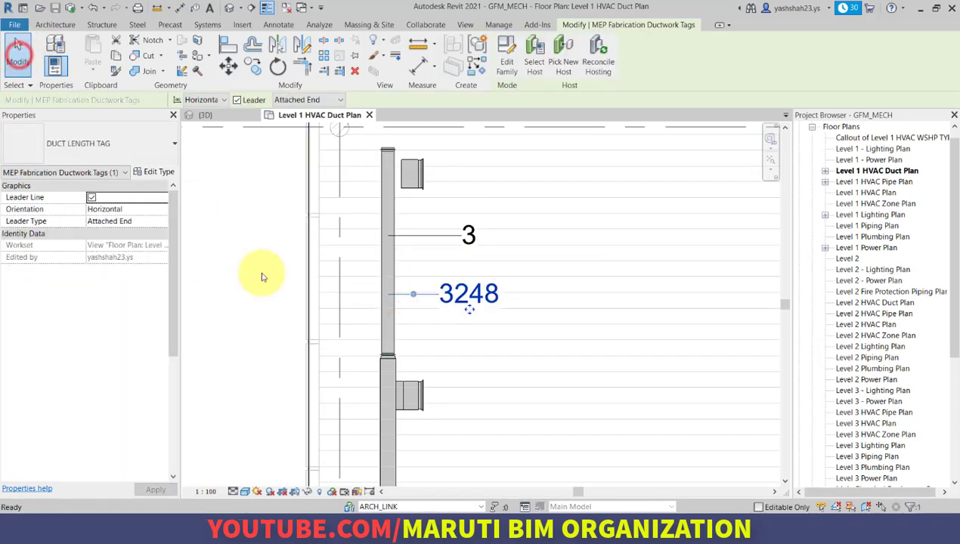
{"action": "left_click", "coordinate": [15, 64]}
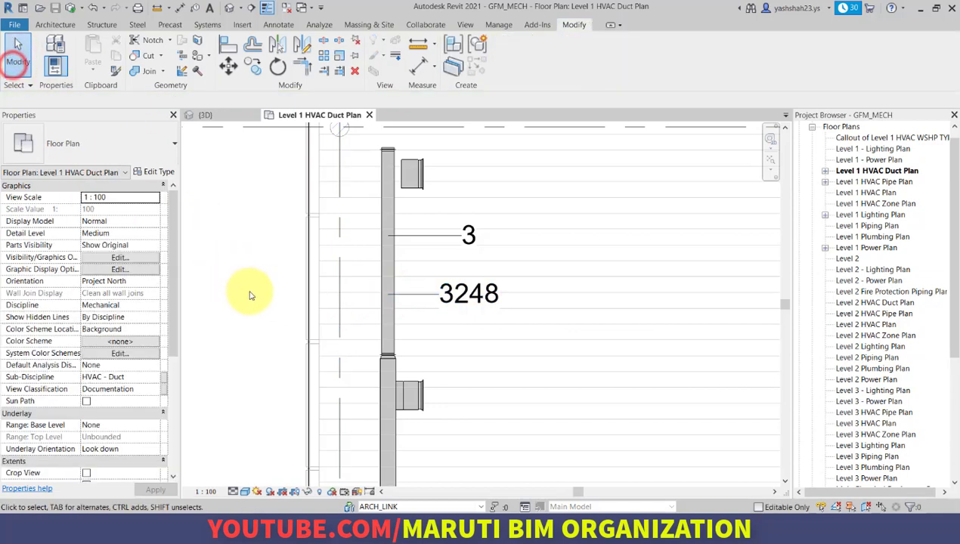
Open the DUCT LENGTH TAG family for editing from the length tag placed on the vertical duct
{"action": "middle_click_drag", "start_coordinate": [402, 203], "coordinate": [391, 213]}
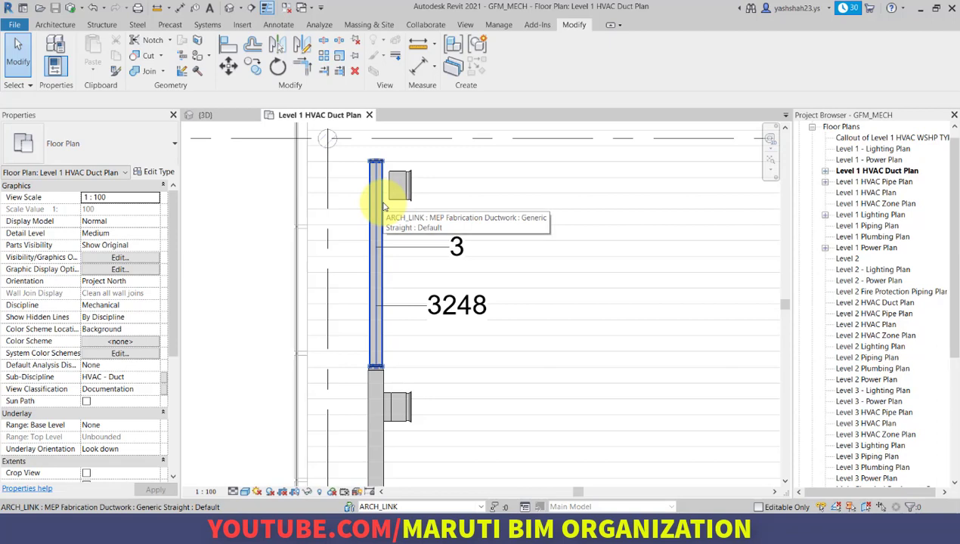
{"action": "left_click", "coordinate": [455, 304]}
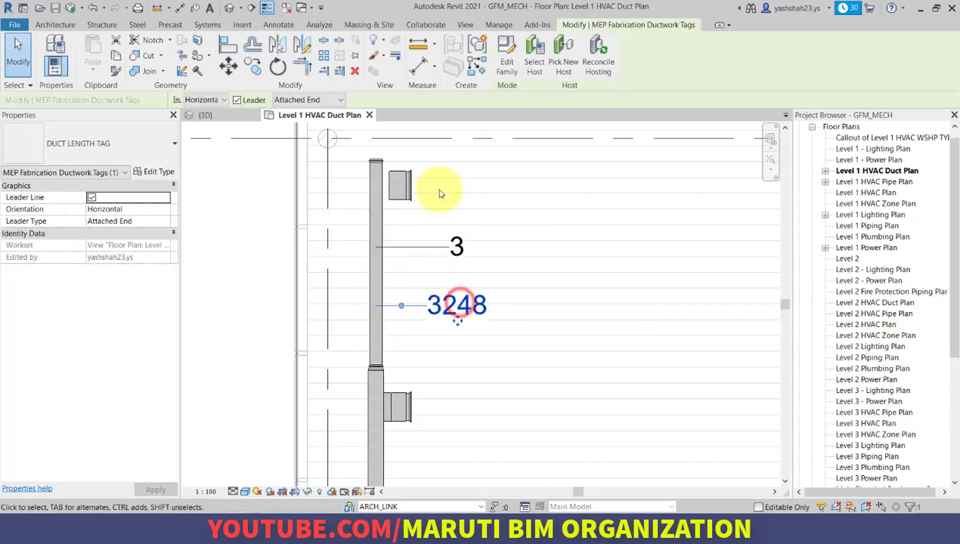
{"action": "left_click", "coordinate": [508, 62]}
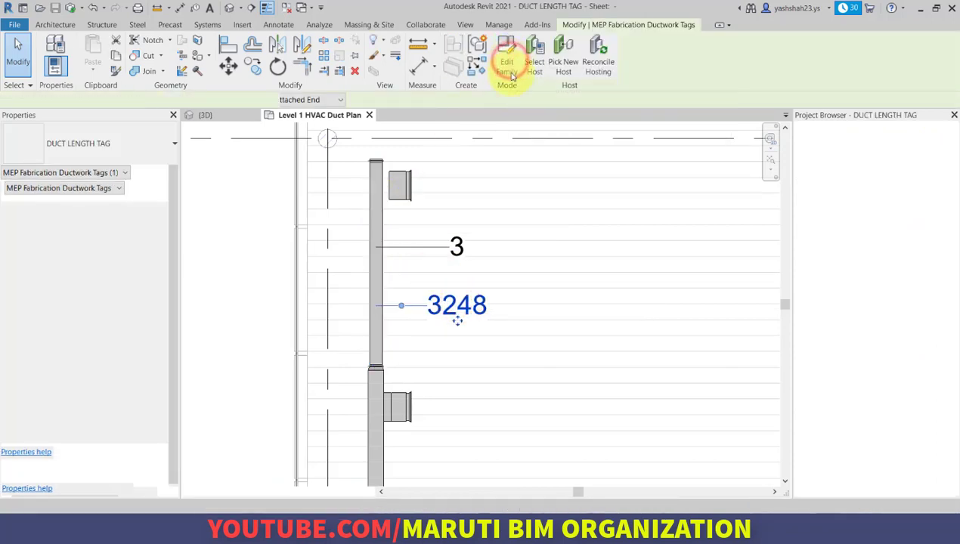
{"action": "scroll", "coordinate": [495, 302], "scroll_direction": "up", "scroll_amount": 3}
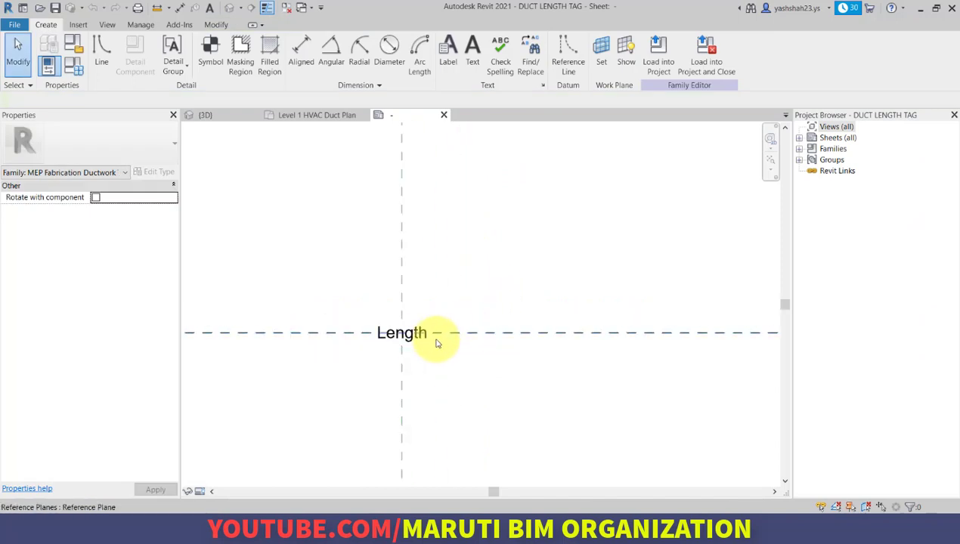
Replace the Length parameter with Bottom Elevation in the tag family's label
{"action": "left_click", "coordinate": [407, 336]}
{"action": "left_click", "coordinate": [431, 59]}
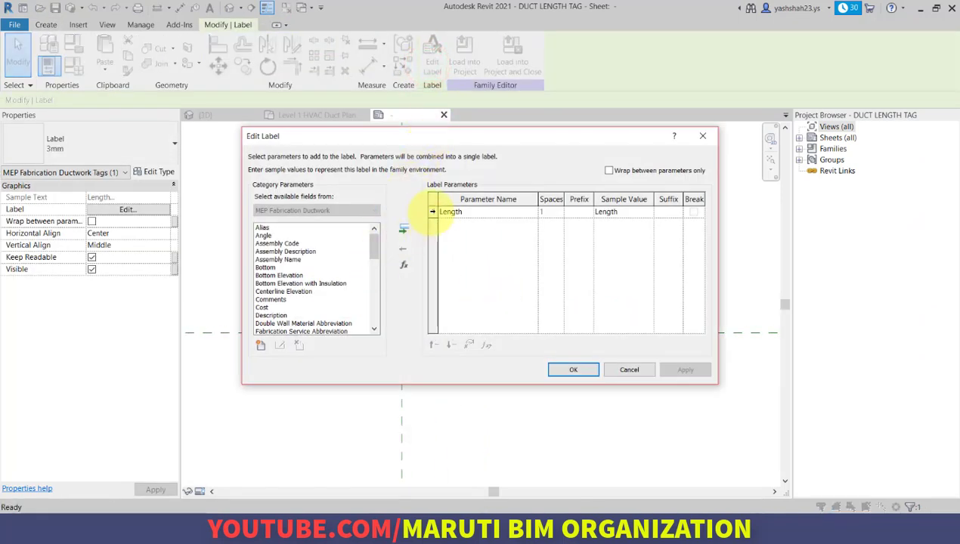
{"action": "left_click", "coordinate": [431, 212]}
{"action": "left_click", "coordinate": [405, 249]}
{"action": "left_click_drag", "start_coordinate": [373, 247], "coordinate": [375, 274]}
{"action": "left_click", "coordinate": [335, 292]}
{"action": "scroll", "coordinate": [336, 289], "scroll_direction": "up", "scroll_amount": 8}
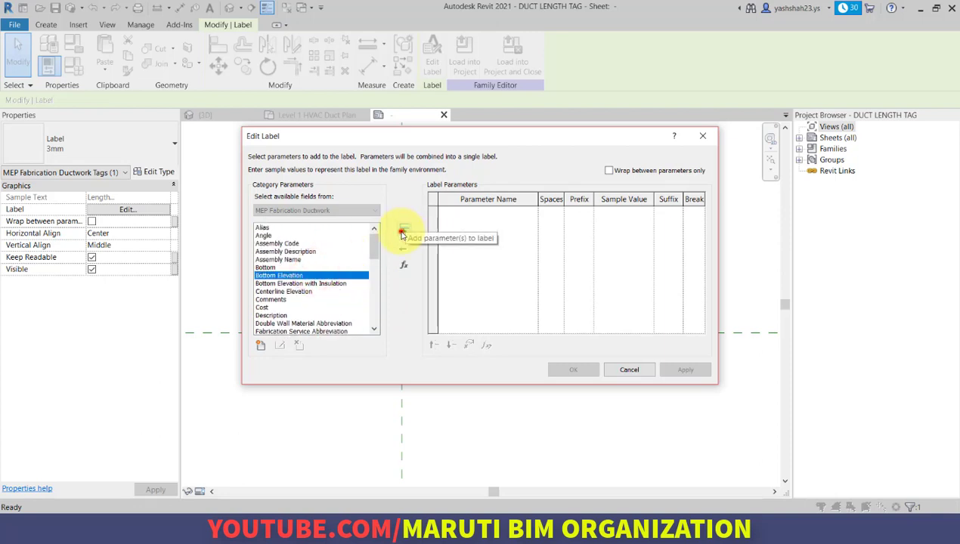
{"action": "left_click", "coordinate": [402, 236]}
{"action": "left_click", "coordinate": [637, 214]}
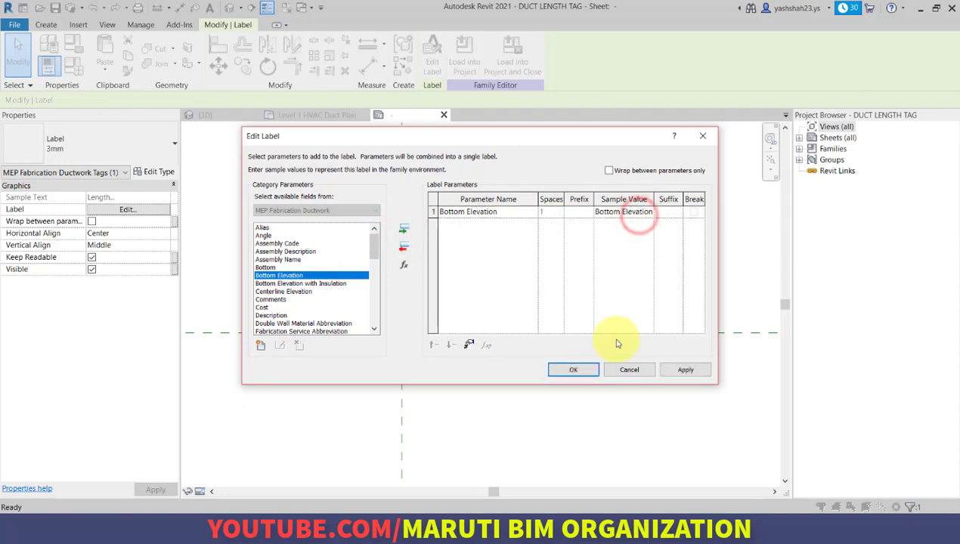
{"action": "left_click", "coordinate": [573, 370]}
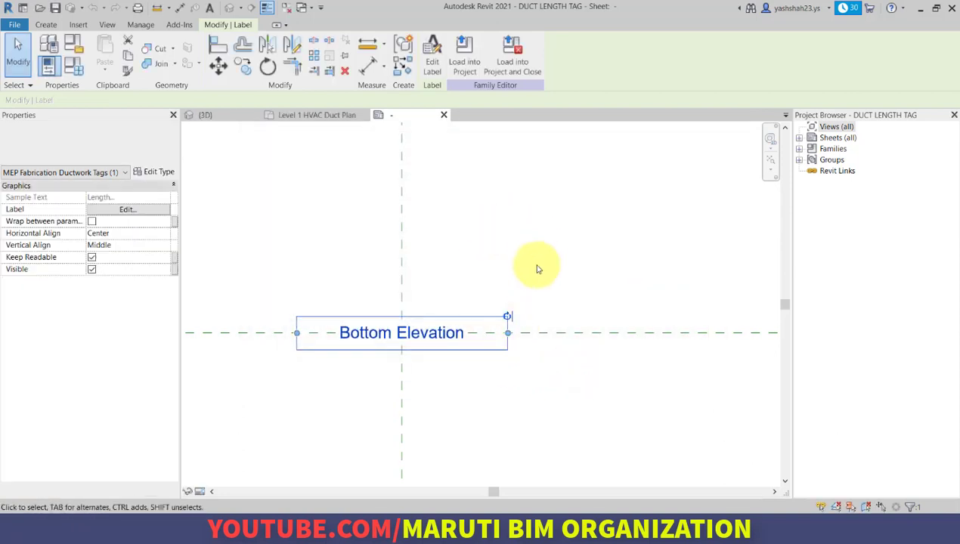
Save the modified tag family as BOTTOM OF DUCT in the FABRICATION folder
{"action": "left_click", "coordinate": [511, 64]}
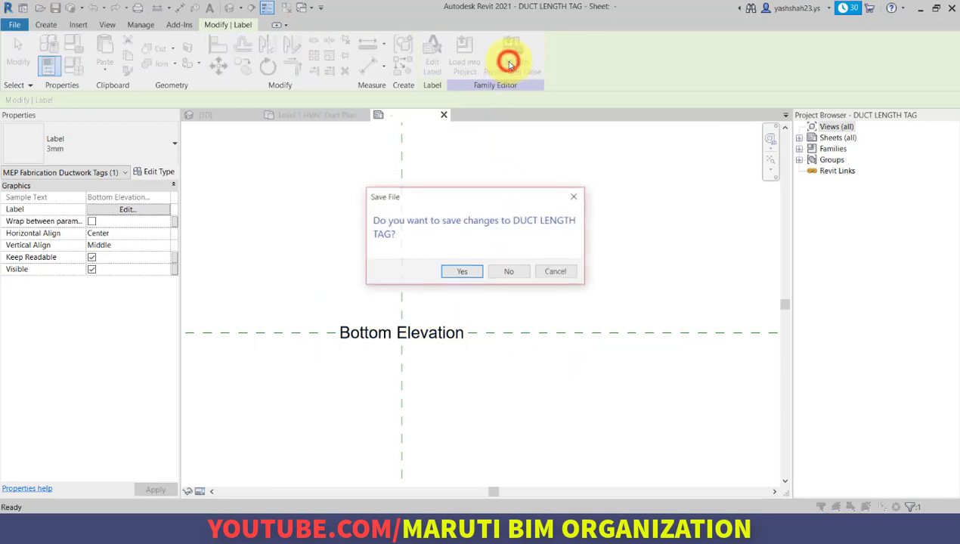
{"action": "left_click", "coordinate": [583, 198]}
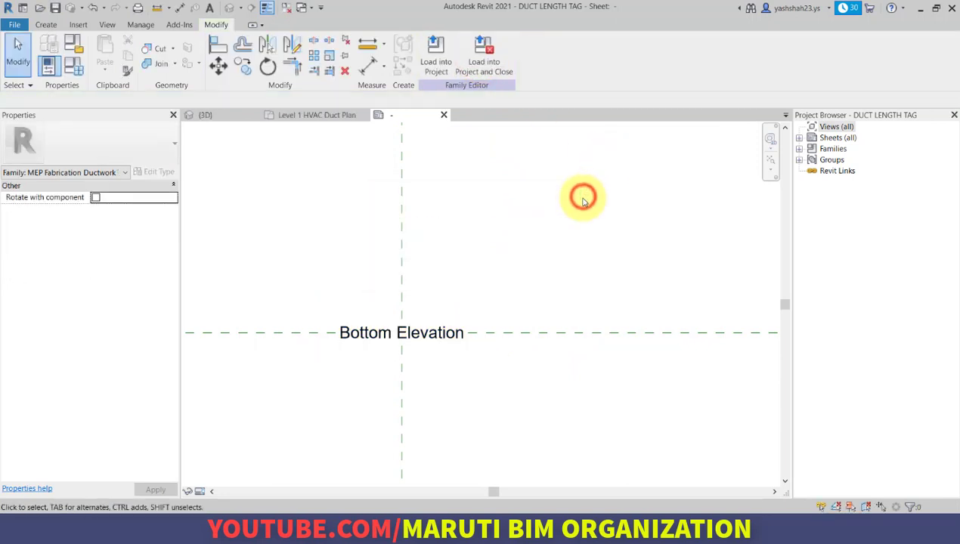
{"action": "left_click", "coordinate": [13, 24]}
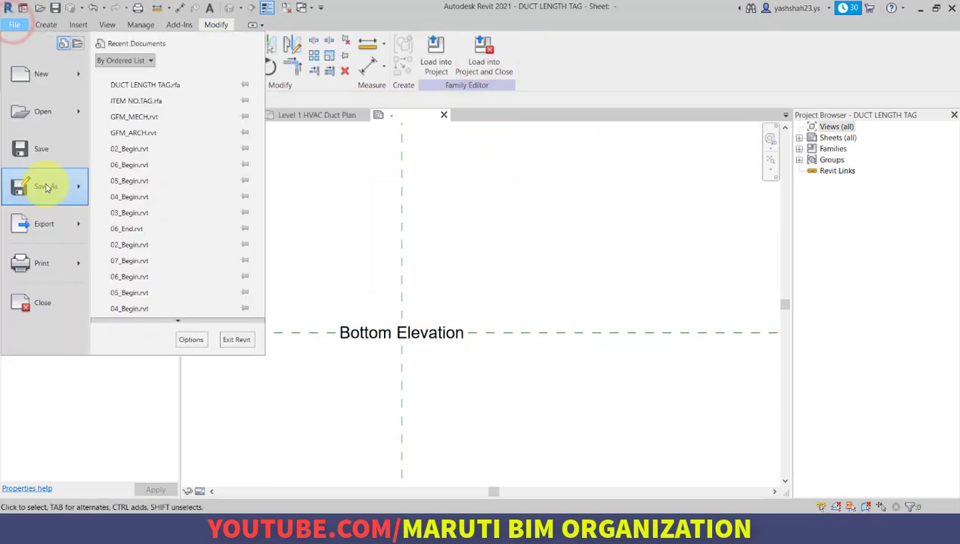
{"action": "mouse_move", "coordinate": [45, 187]}
{"action": "left_click", "coordinate": [137, 168]}
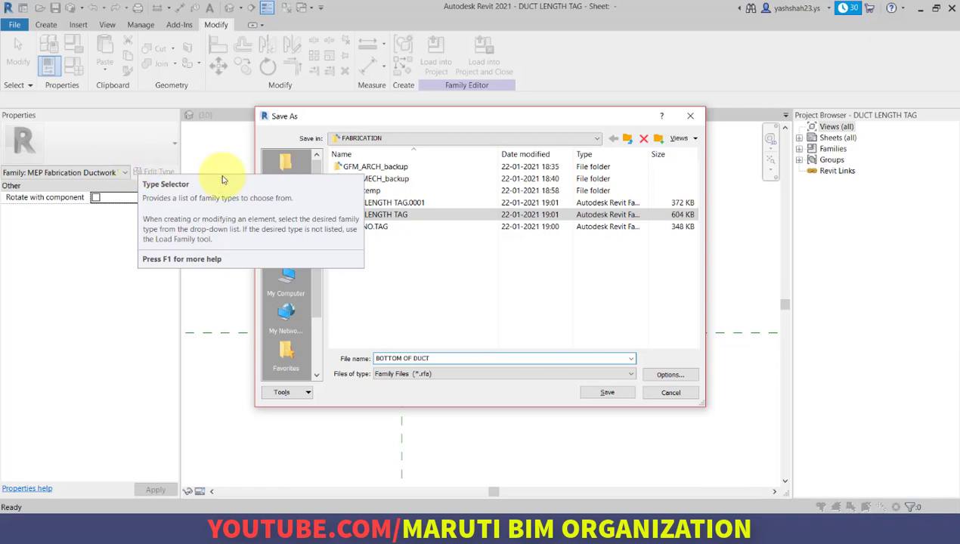
{"action": "left_click", "coordinate": [616, 396]}
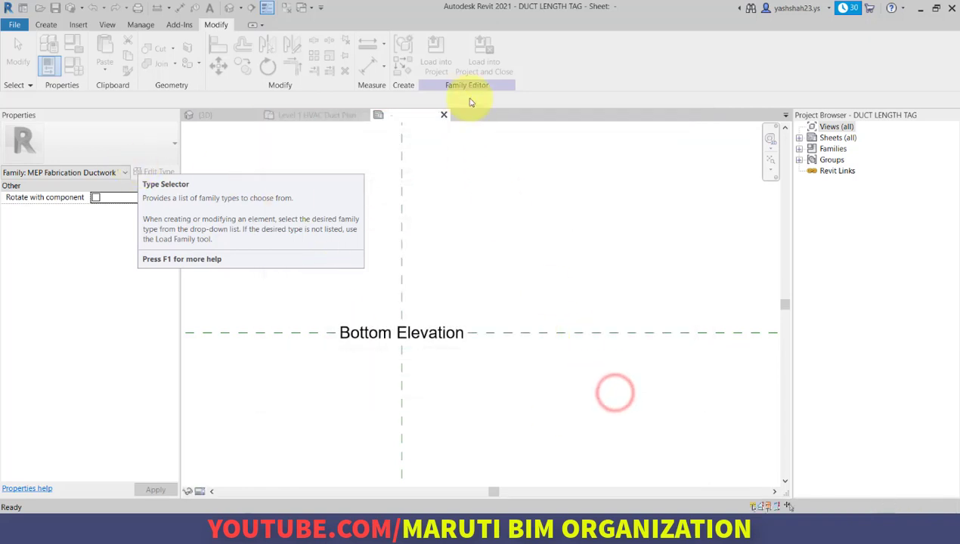
Load BOTTOM OF DUCT into the project, closing the family, and tag the vertical duct between its item number and length tags
{"action": "left_click", "coordinate": [481, 61]}
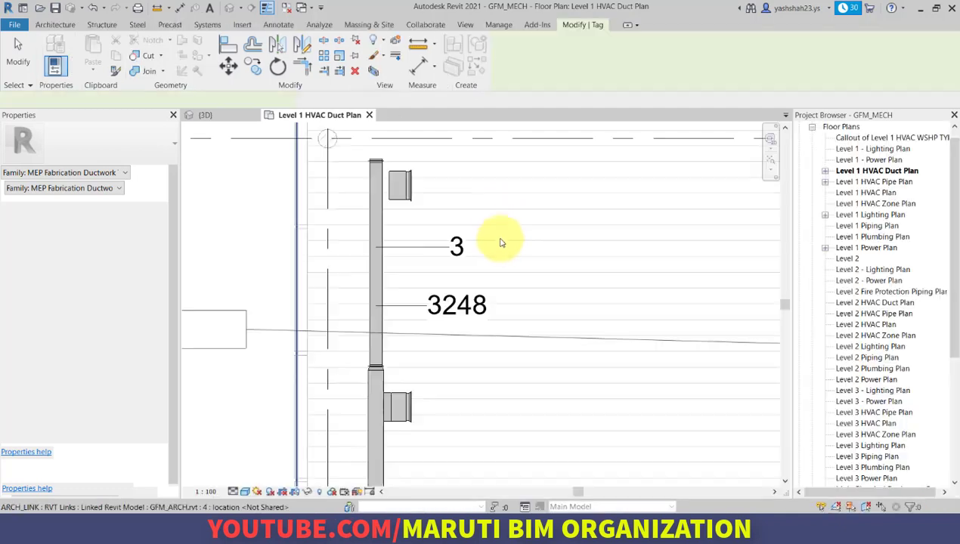
{"action": "left_click", "coordinate": [383, 275]}
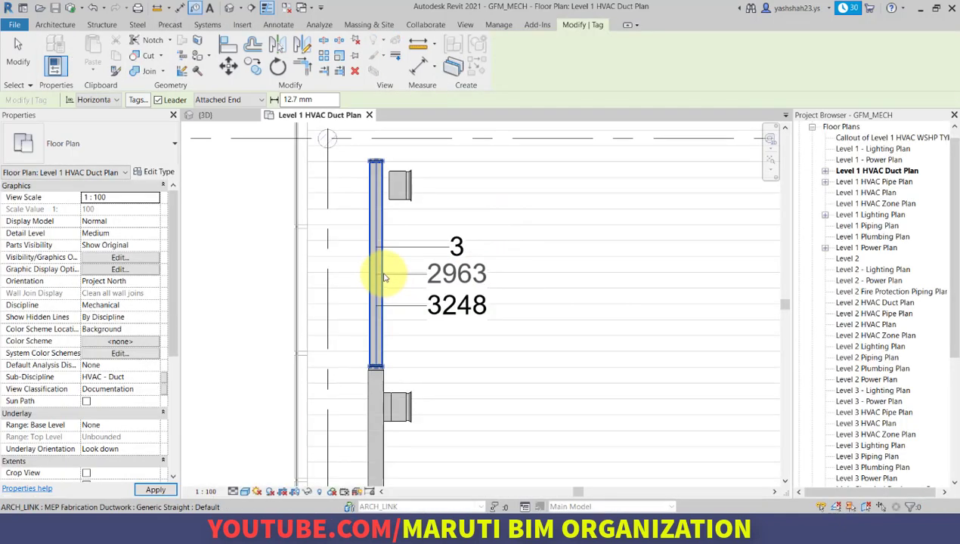
{"action": "left_click", "coordinate": [18, 54]}
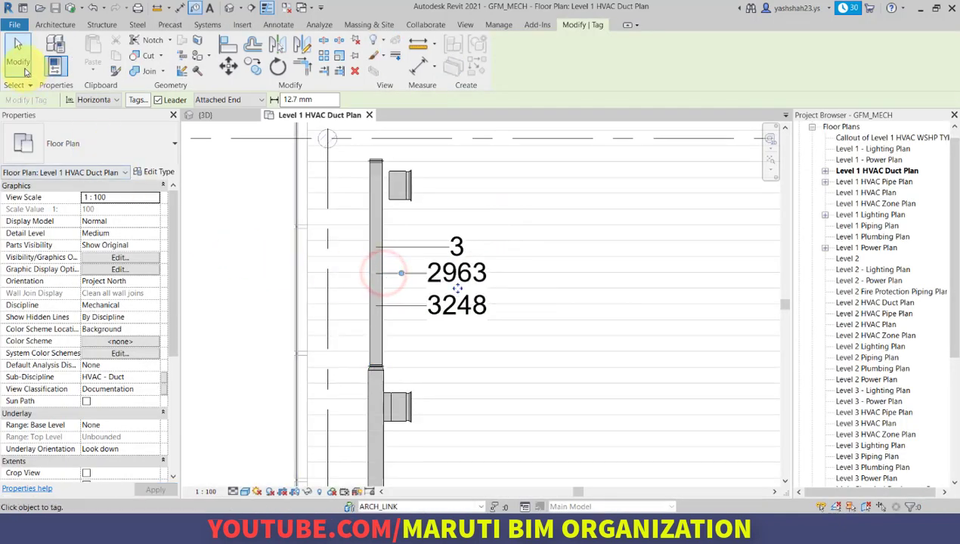
{"action": "left_click", "coordinate": [253, 306]}
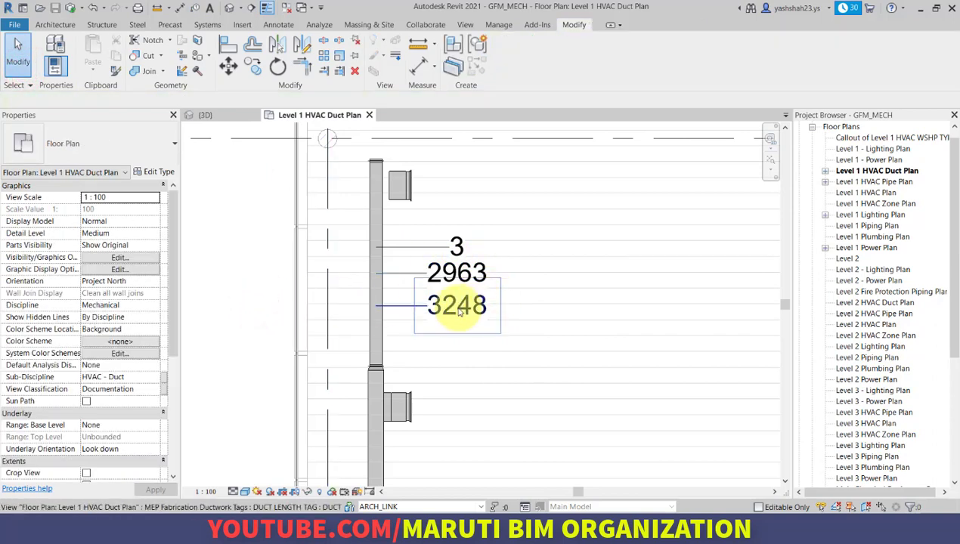
{"action": "left_click", "coordinate": [452, 270]}
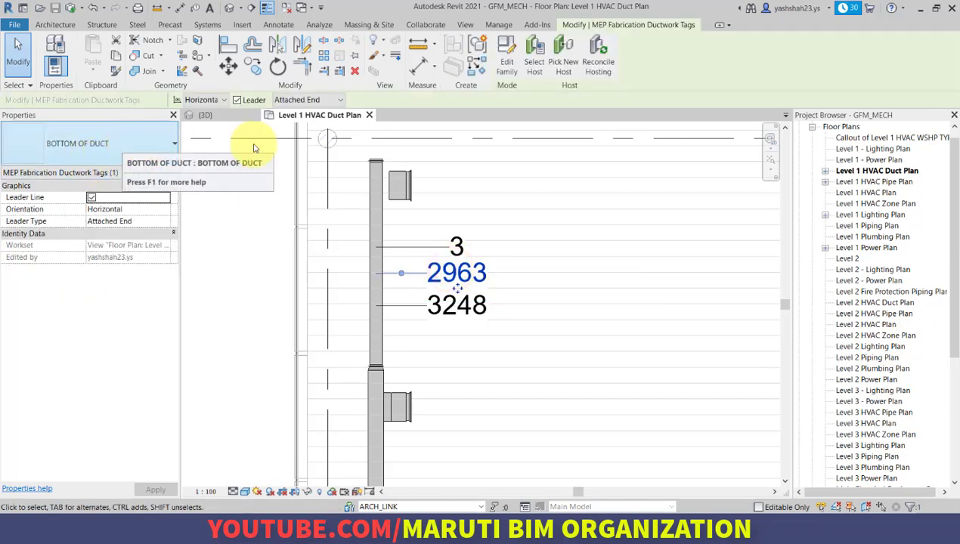
Open the BOTTOM OF DUCT tag family for editing and add the prefix "BOD :" to its Bottom Elevation label
{"action": "left_click", "coordinate": [502, 65]}
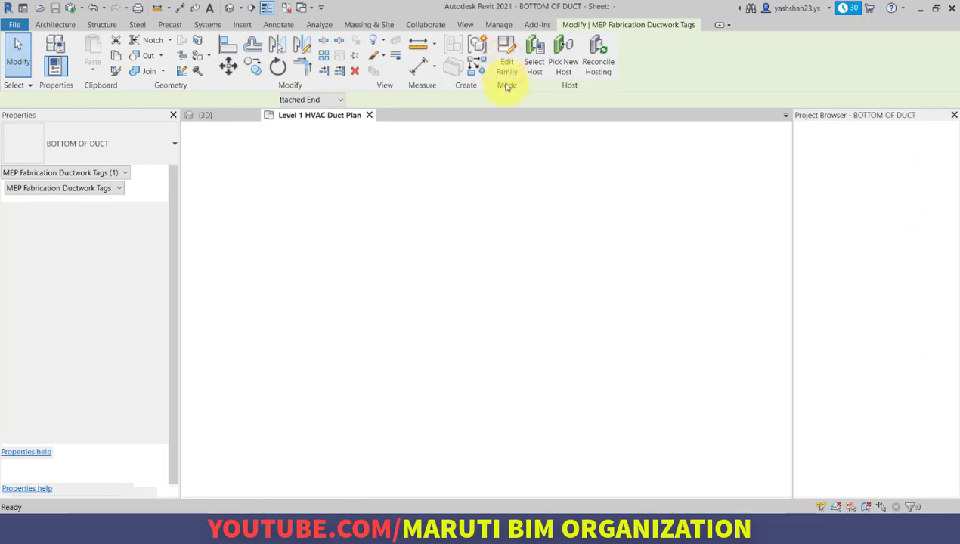
{"action": "scroll", "coordinate": [427, 225], "scroll_direction": "up", "scroll_amount": 5}
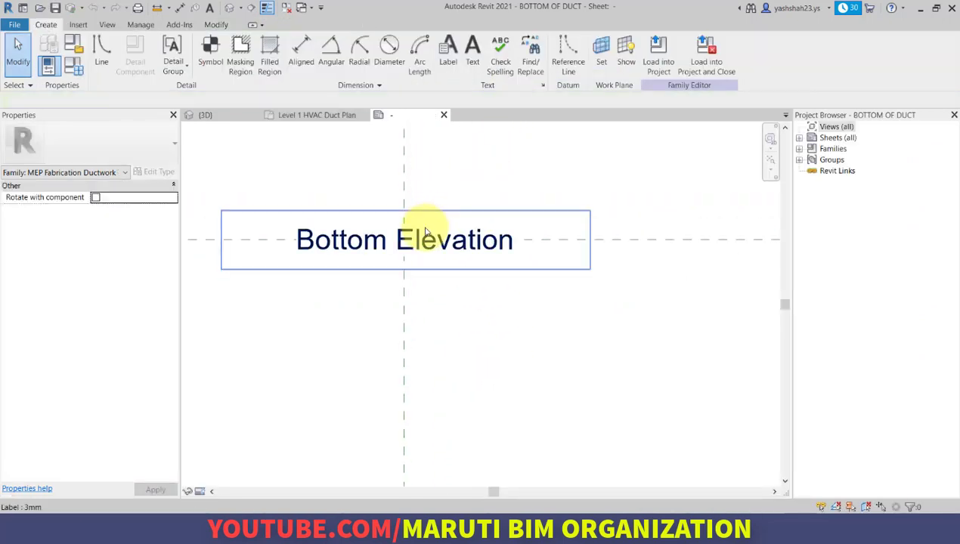
{"action": "left_click", "coordinate": [422, 229]}
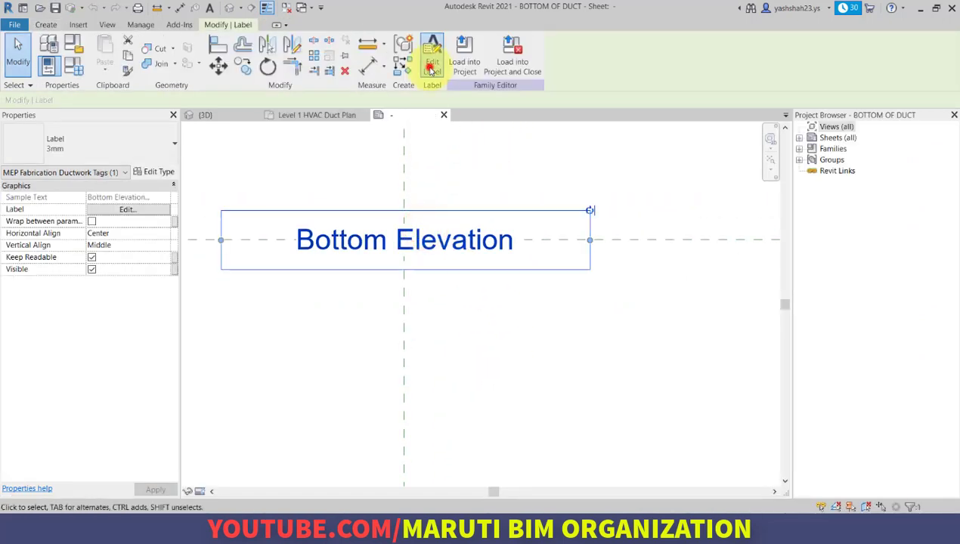
{"action": "left_click", "coordinate": [431, 68]}
{"action": "left_click", "coordinate": [583, 214]}
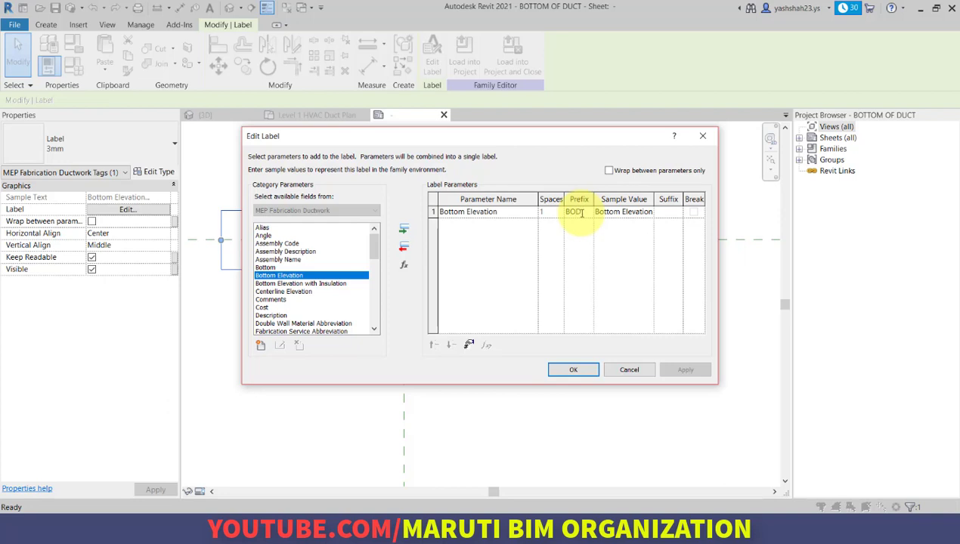
{"action": "type", "text": "BOD :"}
{"action": "left_click", "coordinate": [586, 378]}
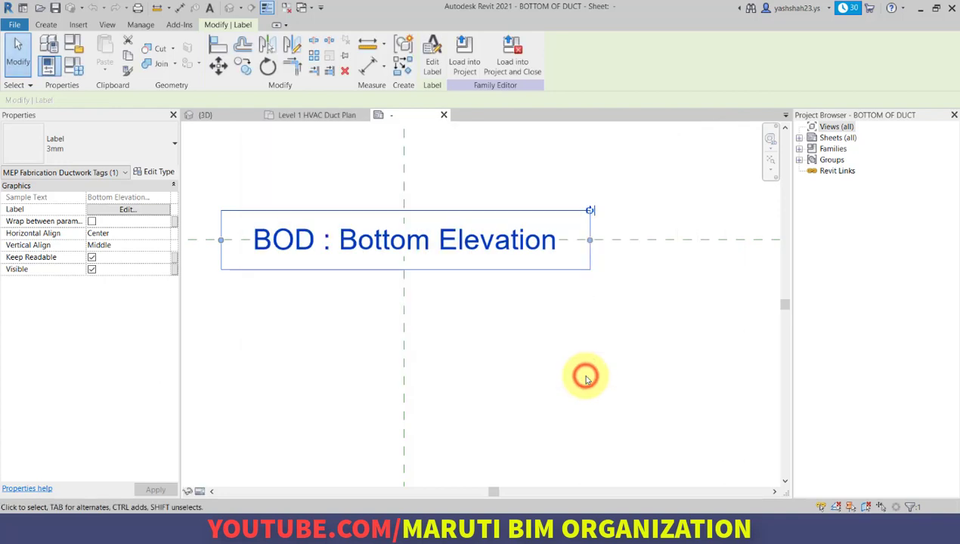
Save the BOTTOM OF DUCT family and load it into the project, closing it and overwriting the existing version and its parameter values
{"action": "left_click", "coordinate": [526, 61]}
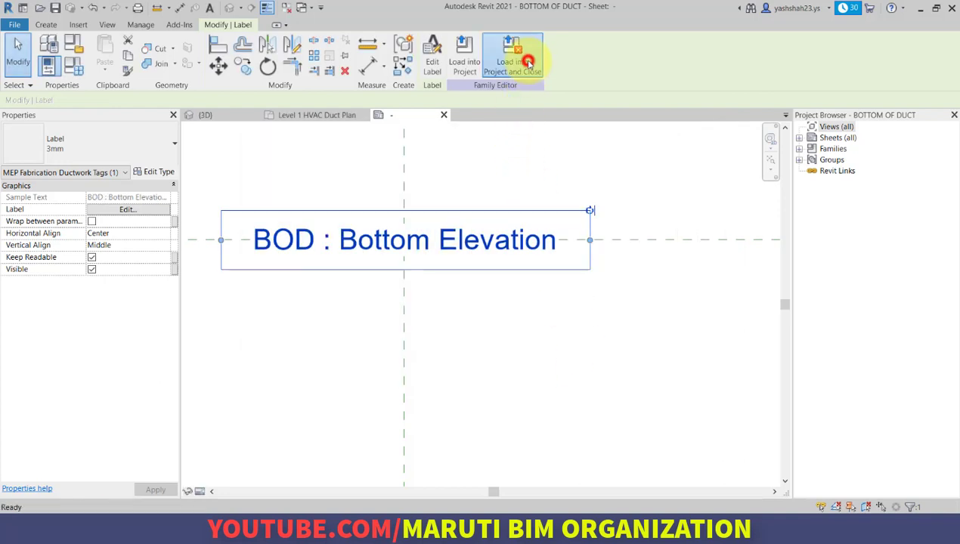
{"action": "left_click", "coordinate": [461, 271]}
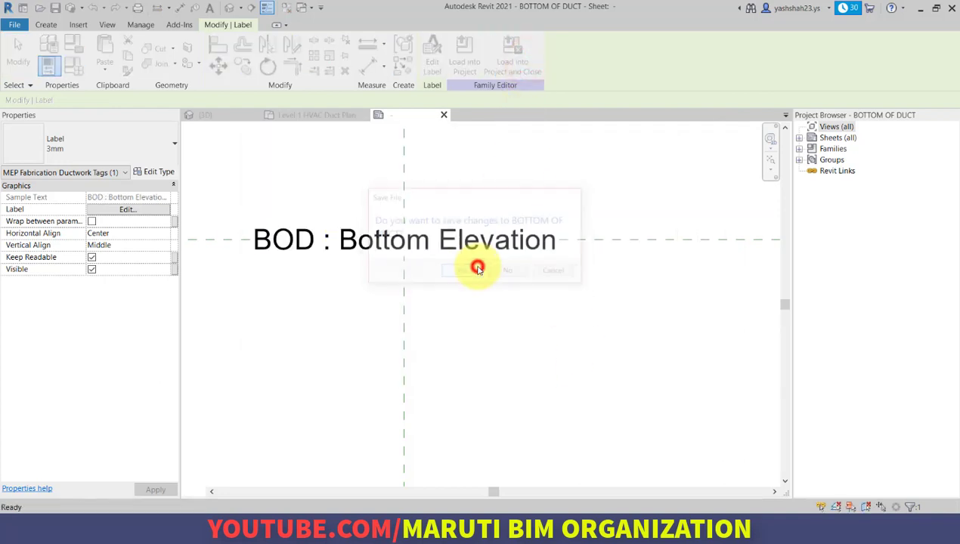
{"action": "left_click", "coordinate": [474, 271]}
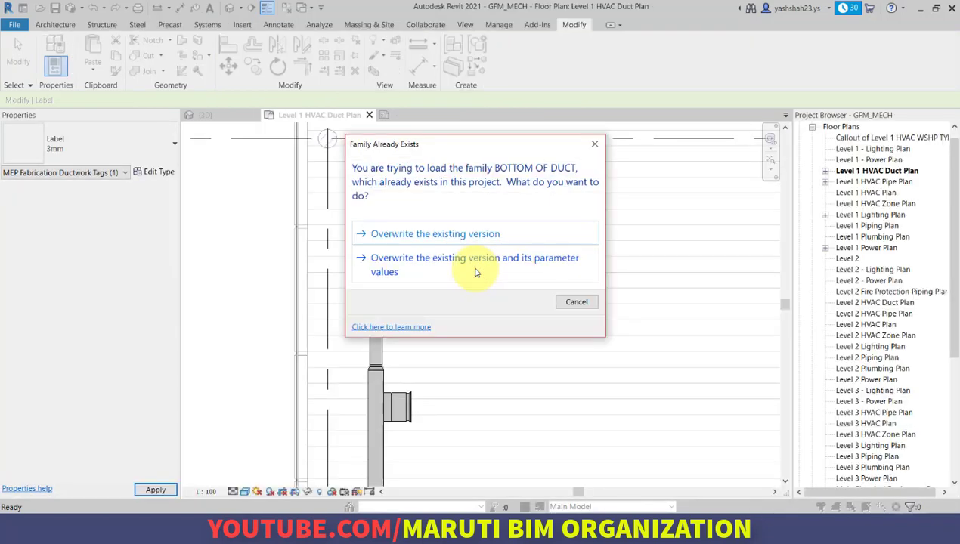
{"action": "left_click", "coordinate": [482, 264]}
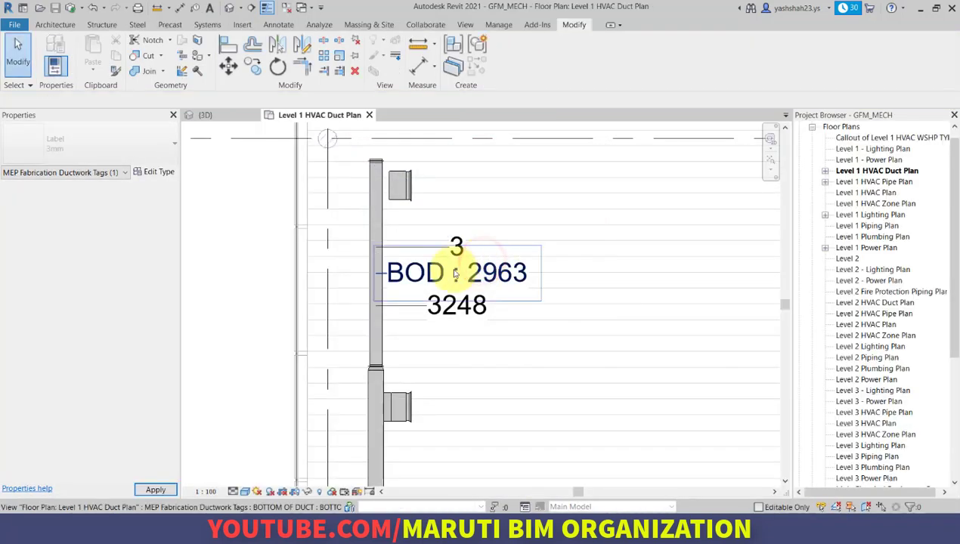
Open the ITEM NO.TAG family for editing from the item number tag on the vertical duct
{"action": "scroll", "coordinate": [483, 279], "scroll_direction": "up", "scroll_amount": 2}
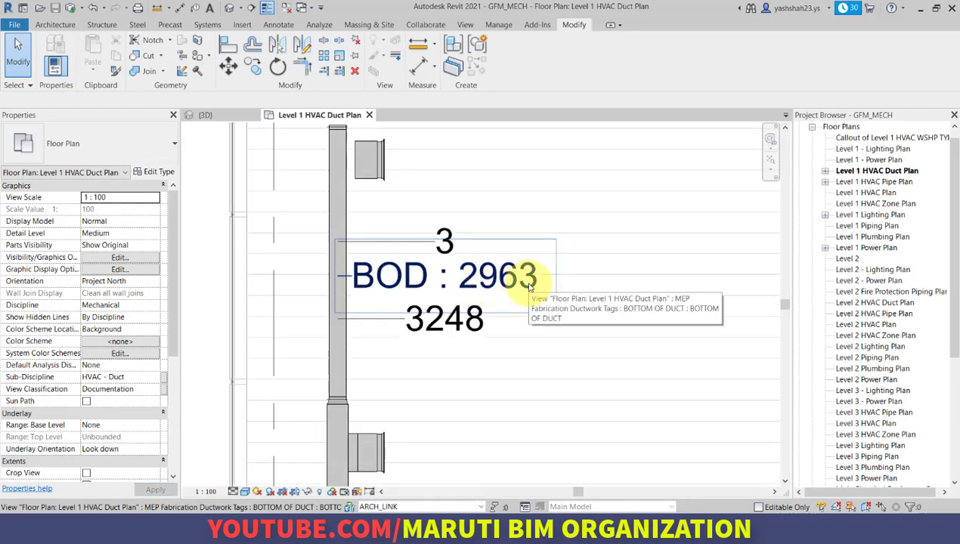
{"action": "scroll", "coordinate": [535, 279], "scroll_direction": "down", "scroll_amount": 1}
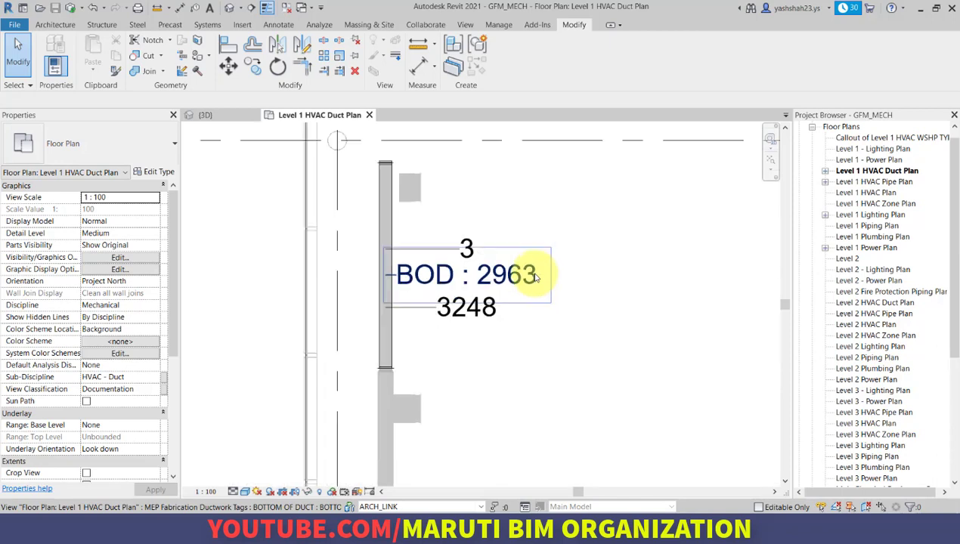
{"action": "scroll", "coordinate": [446, 320], "scroll_direction": "up", "scroll_amount": 1}
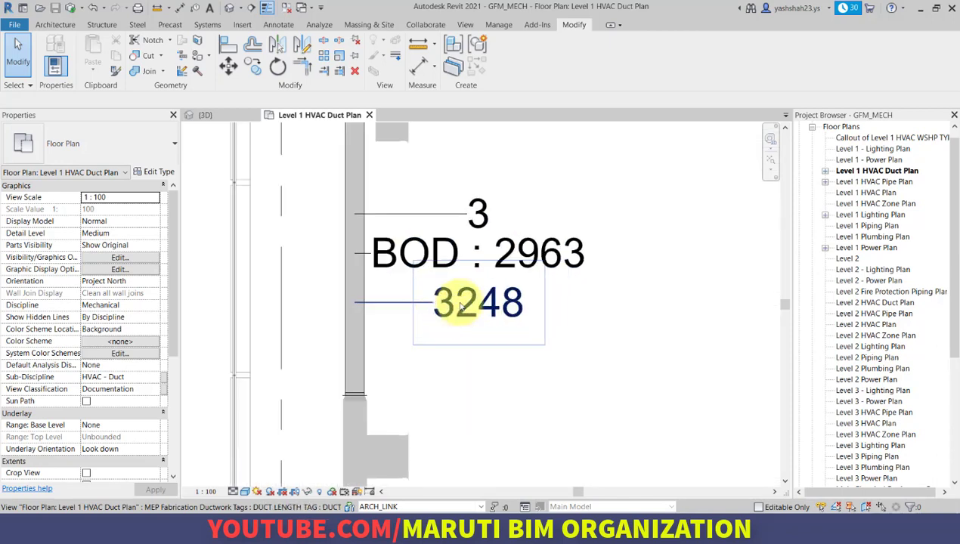
{"action": "scroll", "coordinate": [482, 305], "scroll_direction": "down", "scroll_amount": 1}
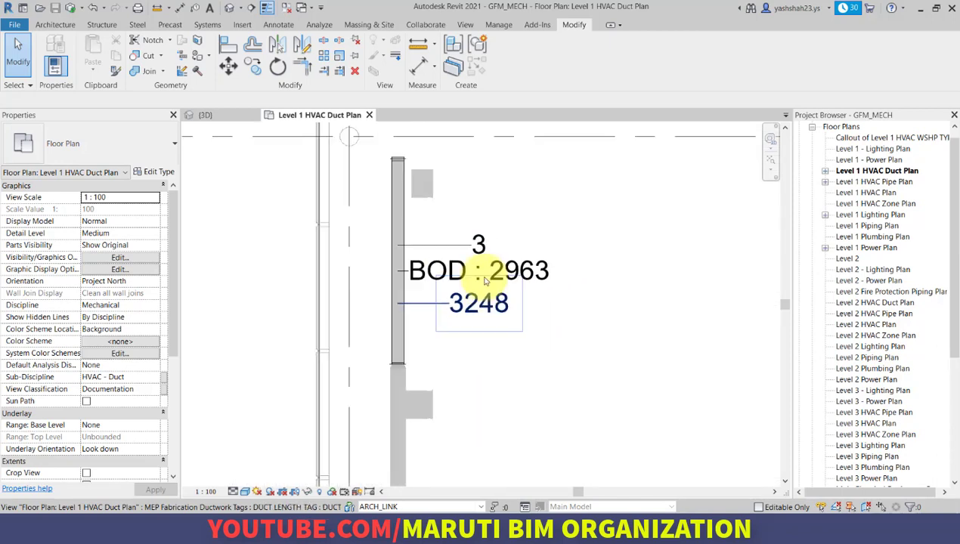
{"action": "scroll", "coordinate": [488, 242], "scroll_direction": "up", "scroll_amount": 2}
{"action": "left_click", "coordinate": [482, 238]}
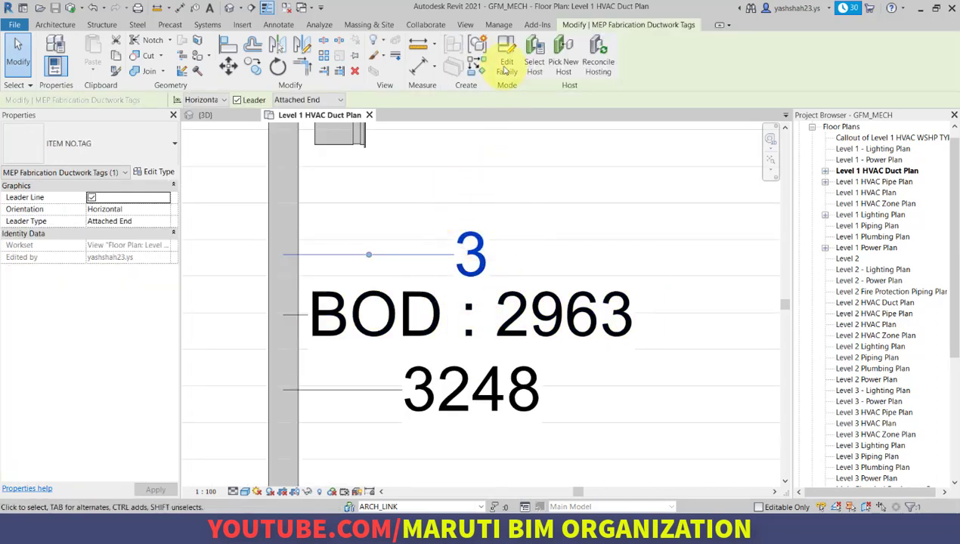
{"action": "left_click", "coordinate": [501, 57]}
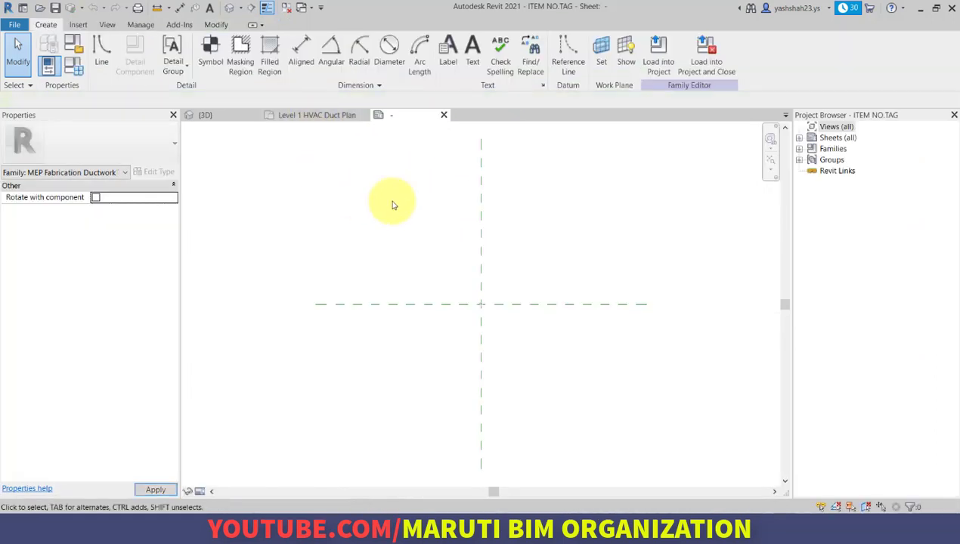
Draw a circle with a radius of about 5 mm around the item number label, centred on the reference plane intersection
{"action": "scroll", "coordinate": [444, 311], "scroll_direction": "up", "scroll_amount": 5}
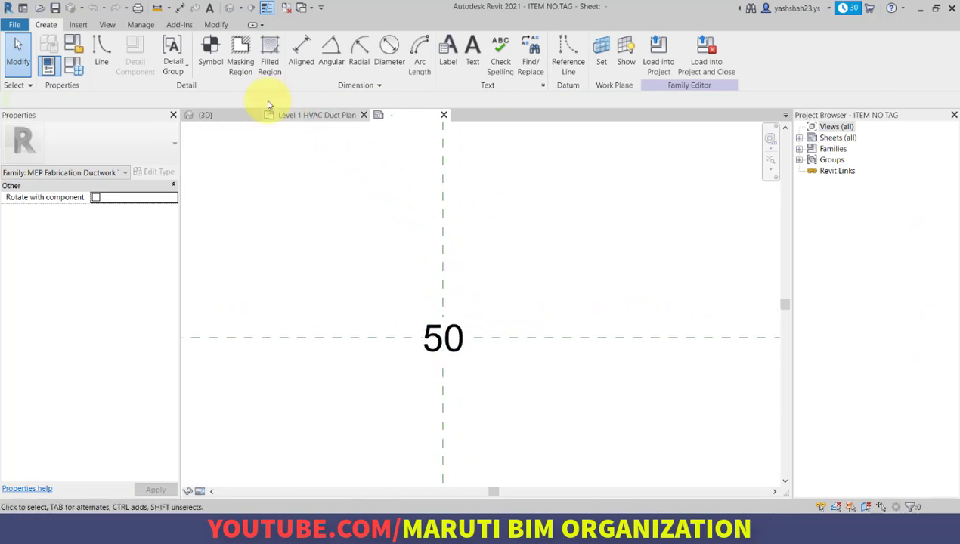
{"action": "left_click", "coordinate": [99, 54]}
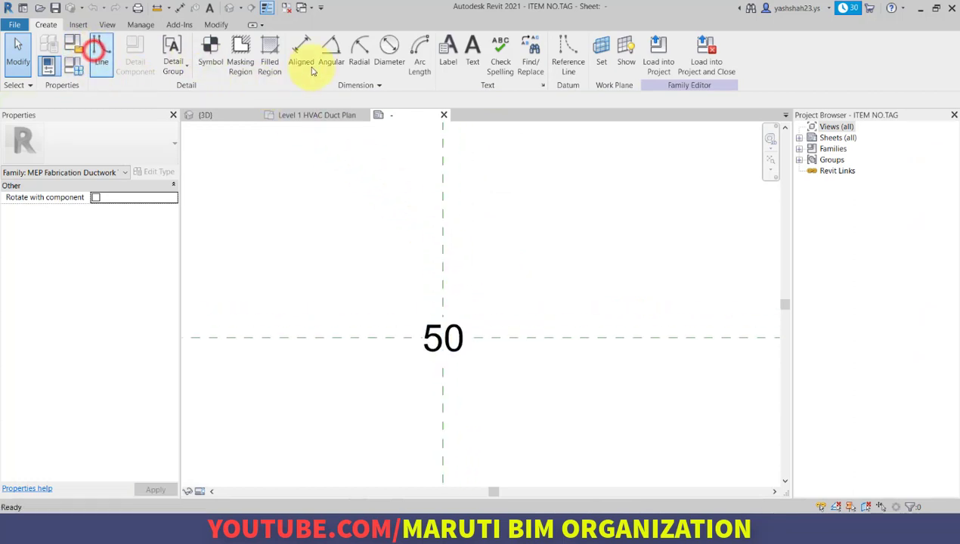
{"action": "left_click", "coordinate": [481, 43]}
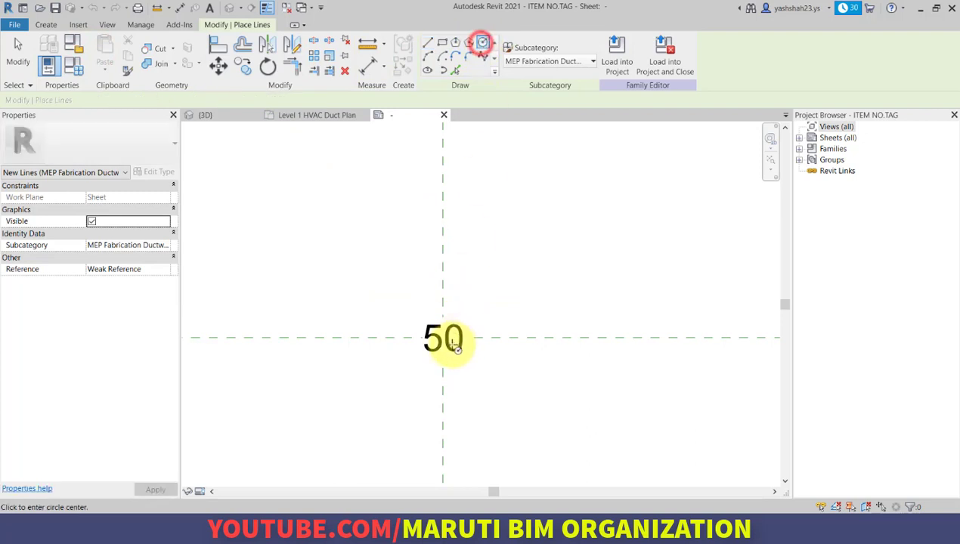
{"action": "left_click", "coordinate": [443, 337]}
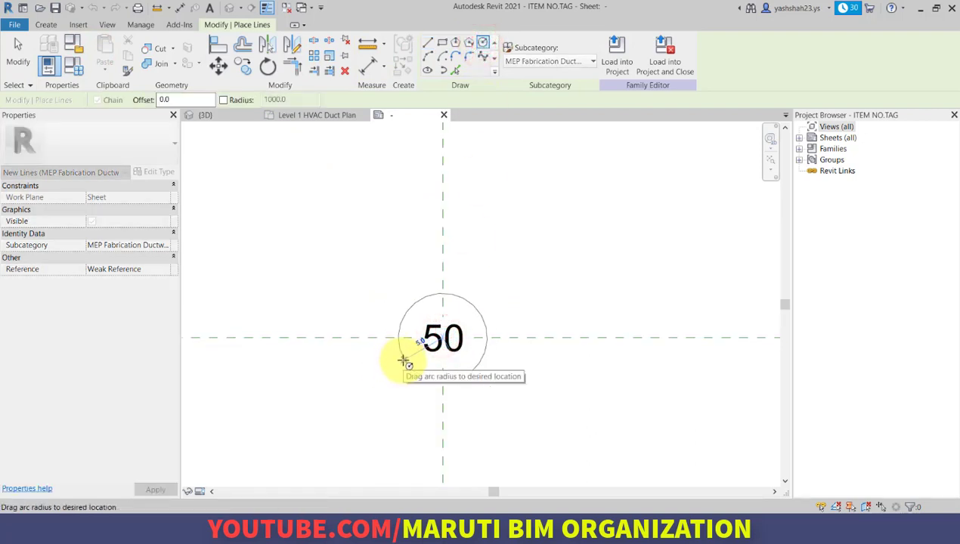
{"action": "left_click", "coordinate": [404, 361]}
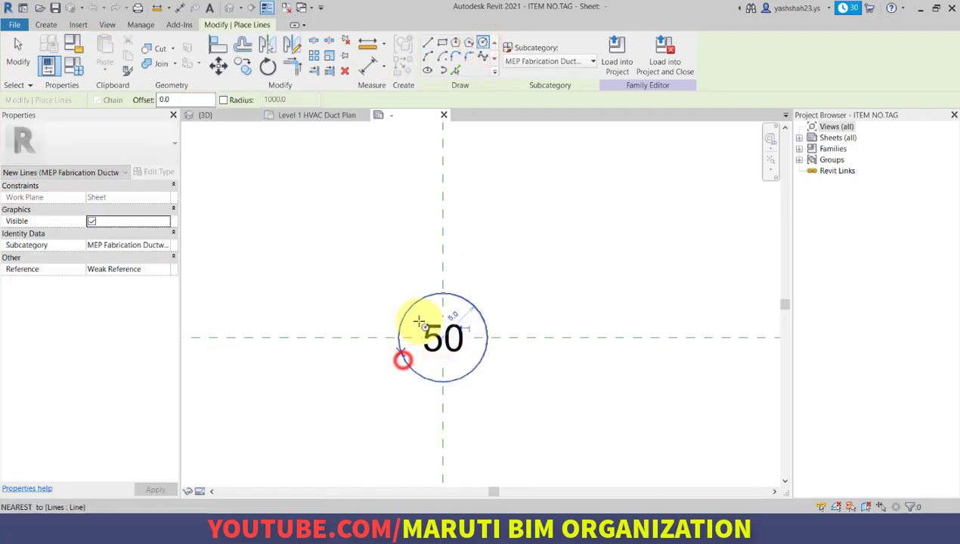
Save ITEM NO.TAG and load it into the project, closing the family and overwriting the existing version and its parameter values
{"action": "left_click", "coordinate": [664, 58]}
{"action": "left_click", "coordinate": [459, 264]}
{"action": "left_click", "coordinate": [461, 272]}
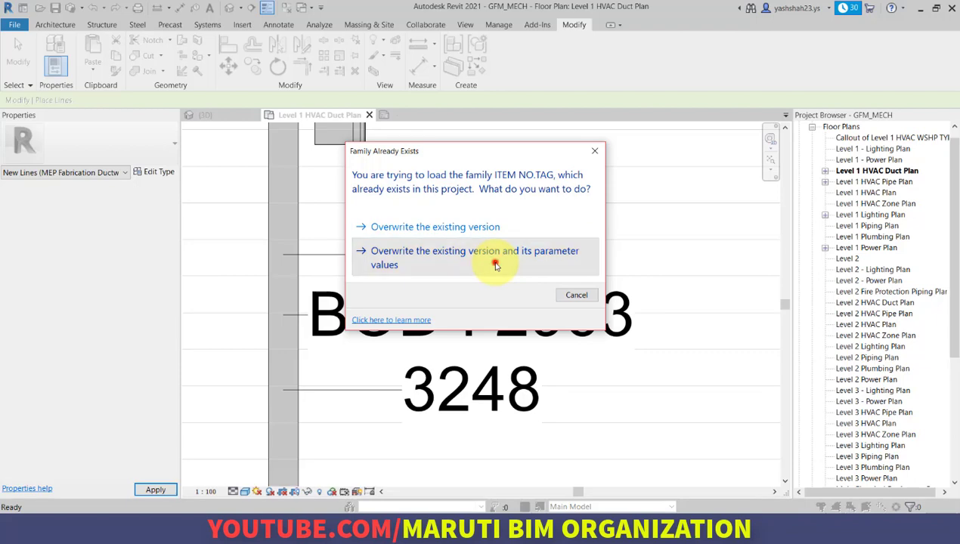
{"action": "left_click", "coordinate": [496, 265]}
{"action": "scroll", "coordinate": [475, 261], "scroll_direction": "down", "scroll_amount": 4}
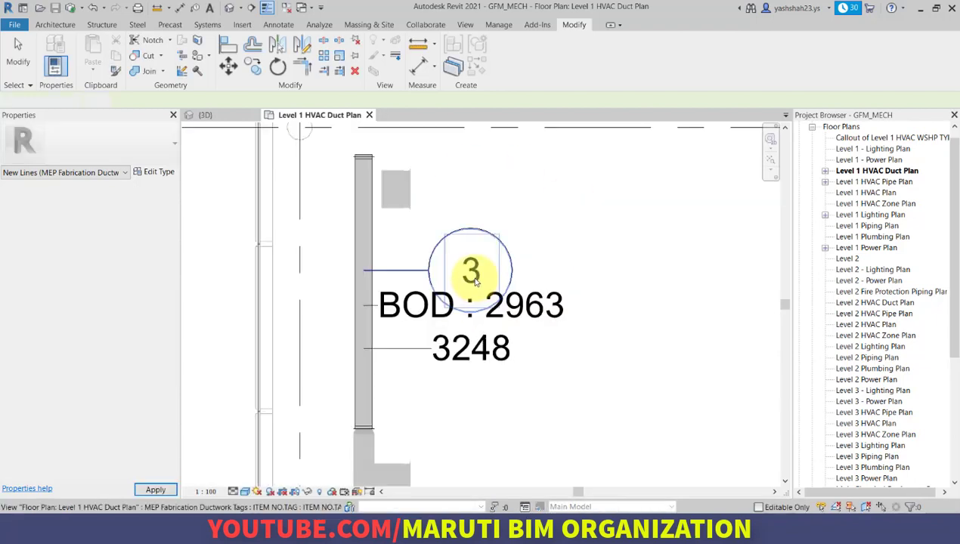
Select the circled item number tag and check its placement against the bottom elevation and length tags on the vertical duct
{"action": "left_click", "coordinate": [479, 246]}
{"action": "scroll", "coordinate": [476, 253], "scroll_direction": "up", "scroll_amount": 2}
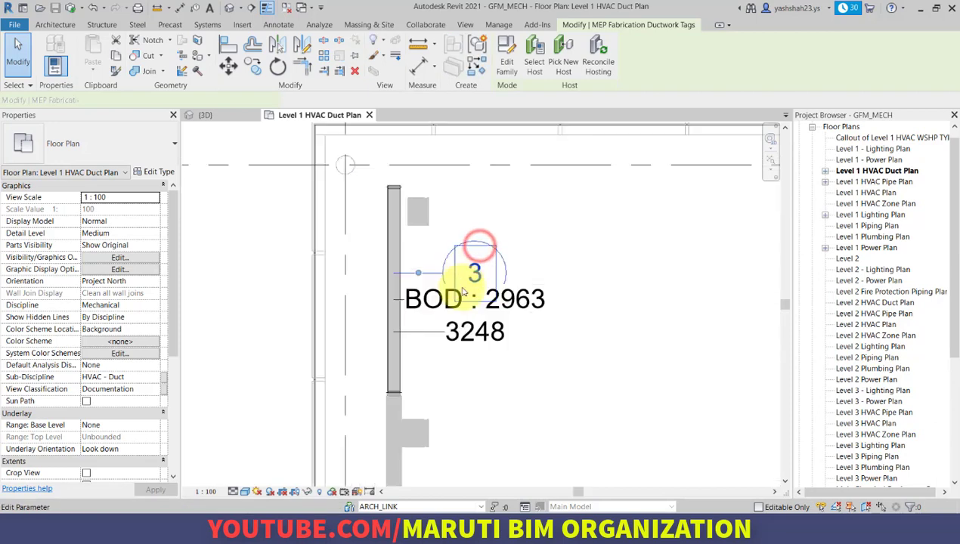
{"action": "scroll", "coordinate": [474, 310], "scroll_direction": "down", "scroll_amount": 6}
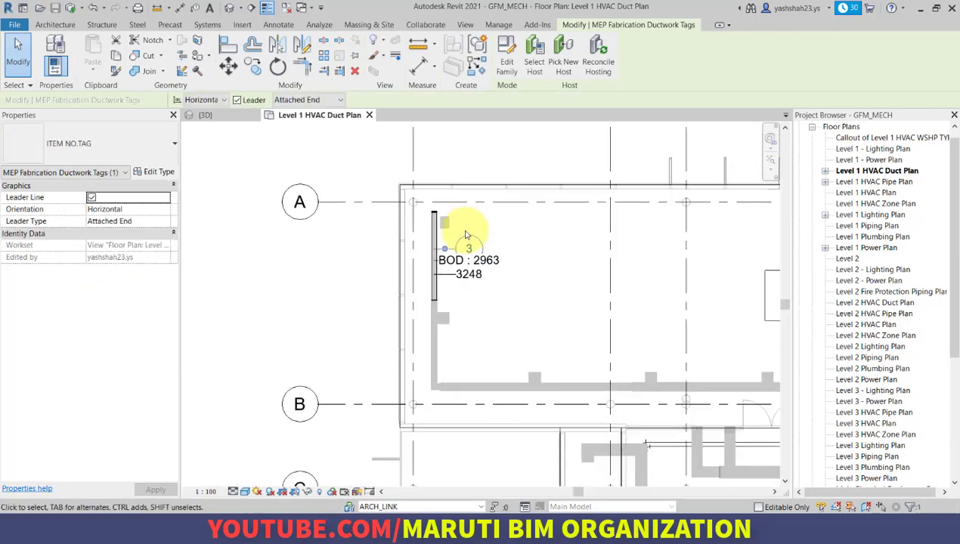
{"action": "scroll", "coordinate": [465, 231], "scroll_direction": "up", "scroll_amount": 5}
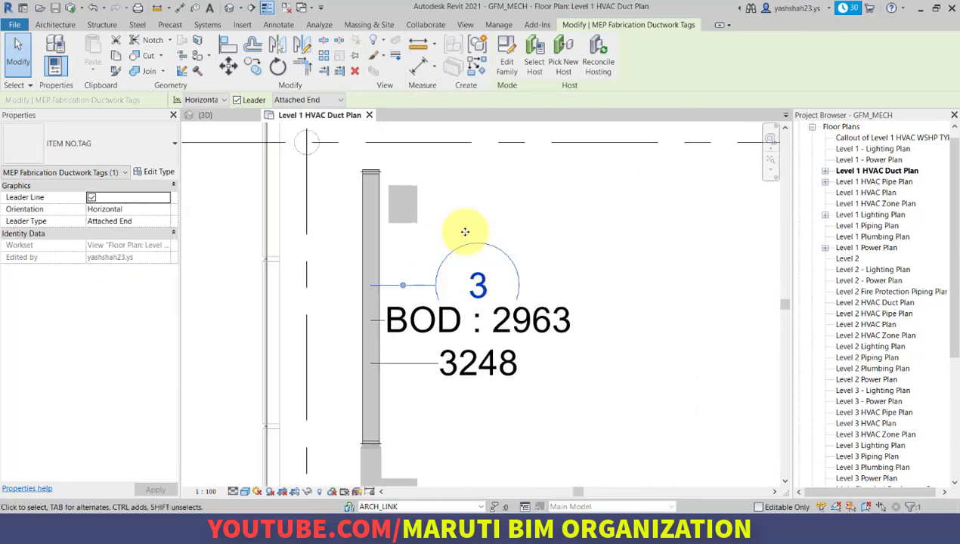
{"action": "left_click_drag", "start_coordinate": [449, 321], "coordinate": [476, 329]}
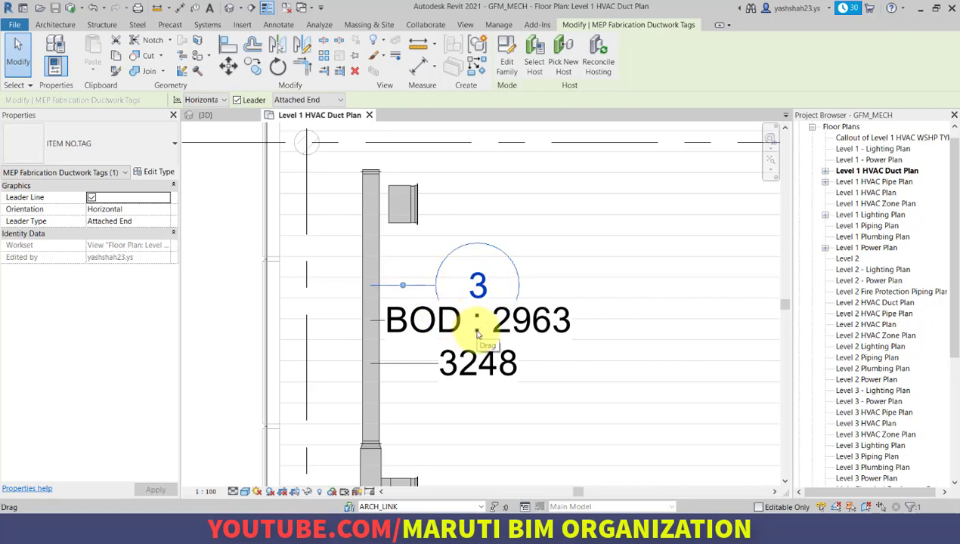
{"action": "scroll", "coordinate": [477, 326], "scroll_direction": "down", "scroll_amount": 5}
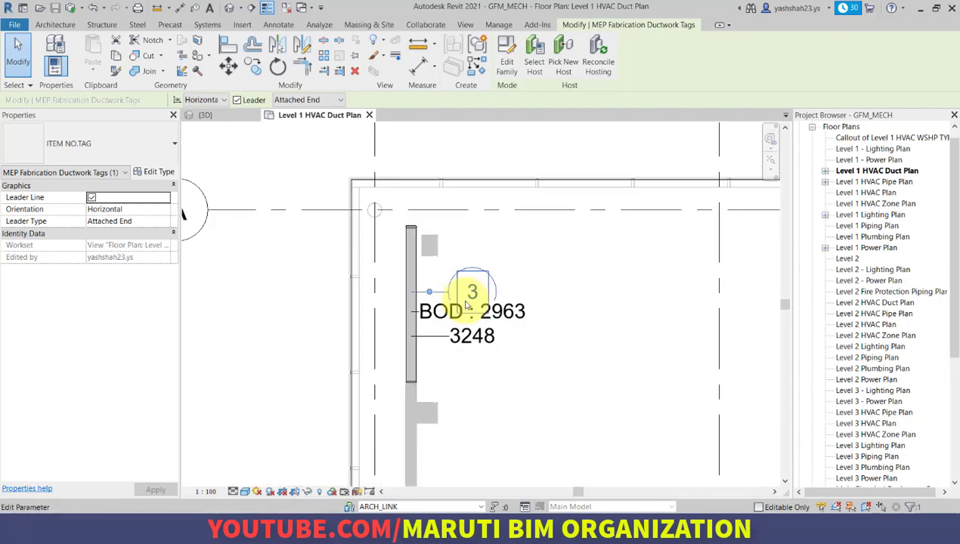
Deselect the tag, consult the REVIT MEP TRAINING outline in PDF-XChange Viewer for the fabrication topics, and return to Revit
{"action": "left_click", "coordinate": [369, 311]}
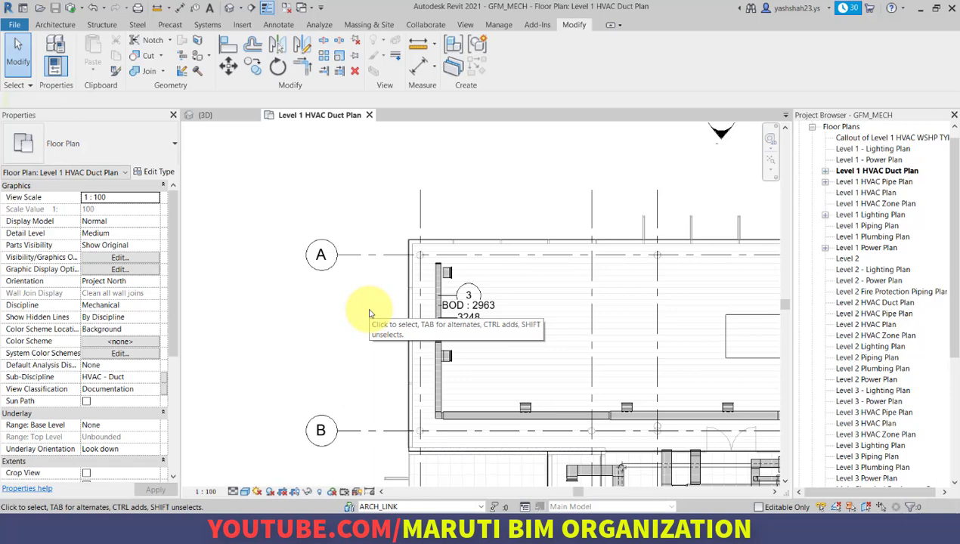
{"action": "left_click", "coordinate": [535, 527]}
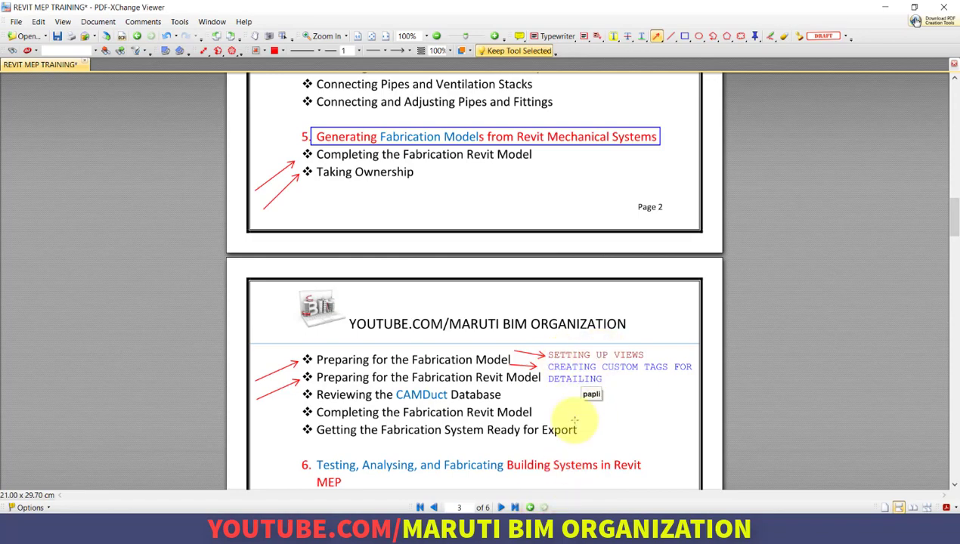
{"action": "left_click", "coordinate": [507, 527]}
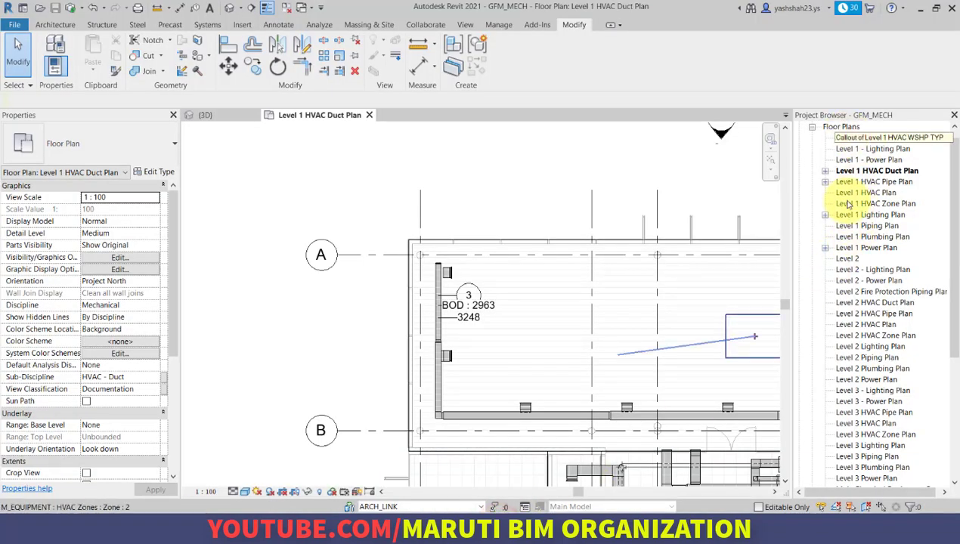
Bring up the organization options for the Views node of the project browser
{"action": "scroll", "coordinate": [871, 230], "scroll_direction": "up", "scroll_amount": 1}
{"action": "right_click", "coordinate": [841, 126]}
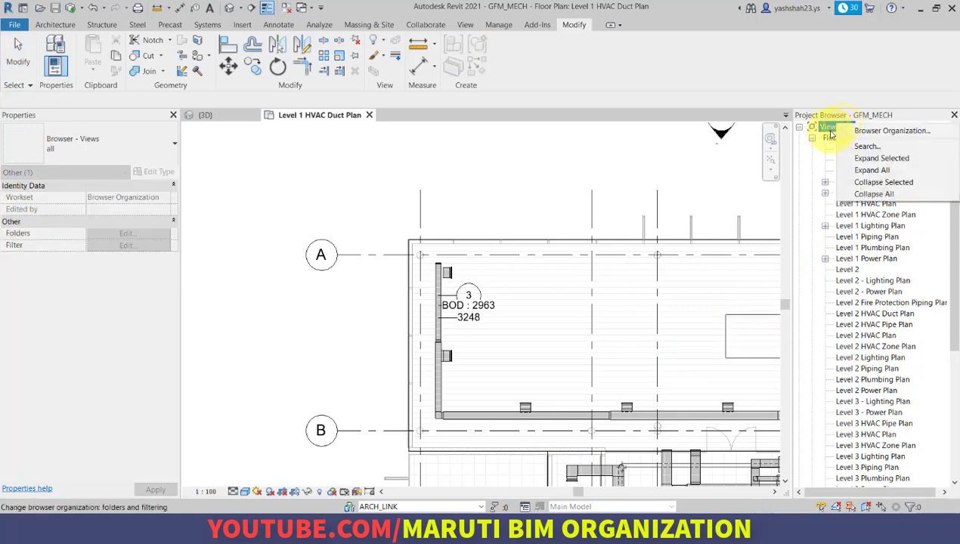